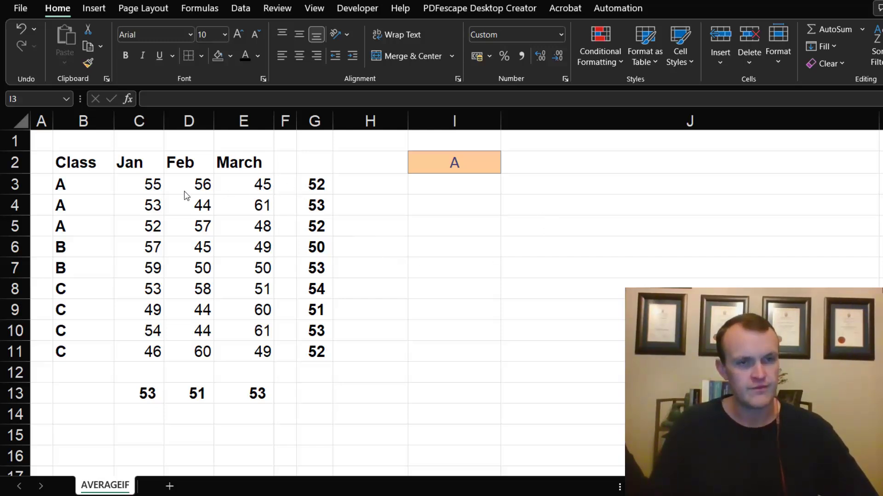
Enter =AVERAGE(C3:E5) in I3 to average class A's scores, giving 52.33333.
drag(147, 183, 260, 350)
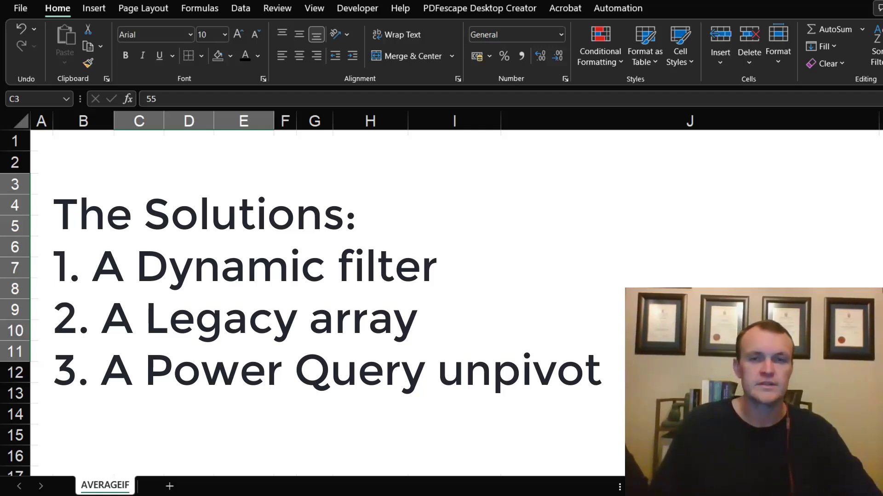
click(454, 184)
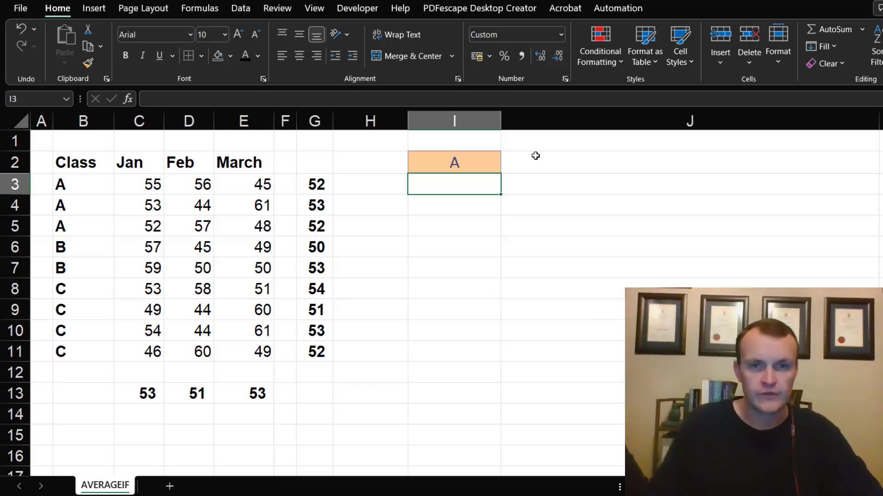
click(454, 162)
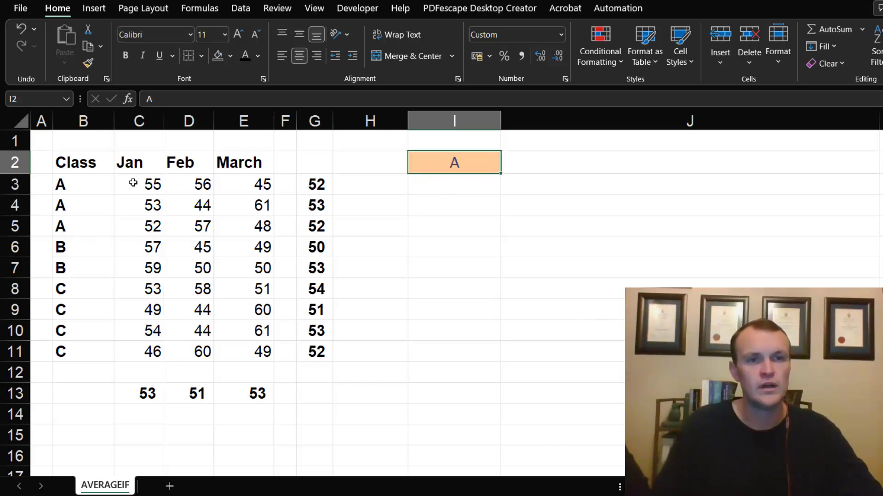
drag(133, 181, 240, 229)
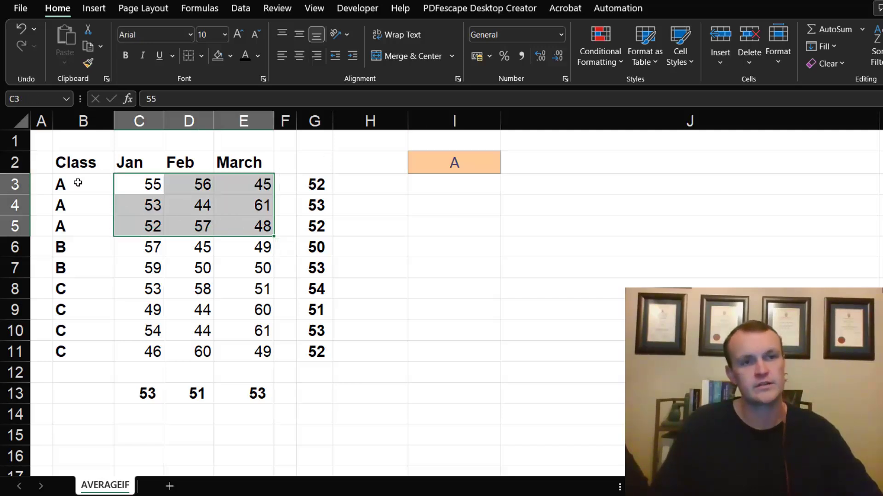
click(462, 182)
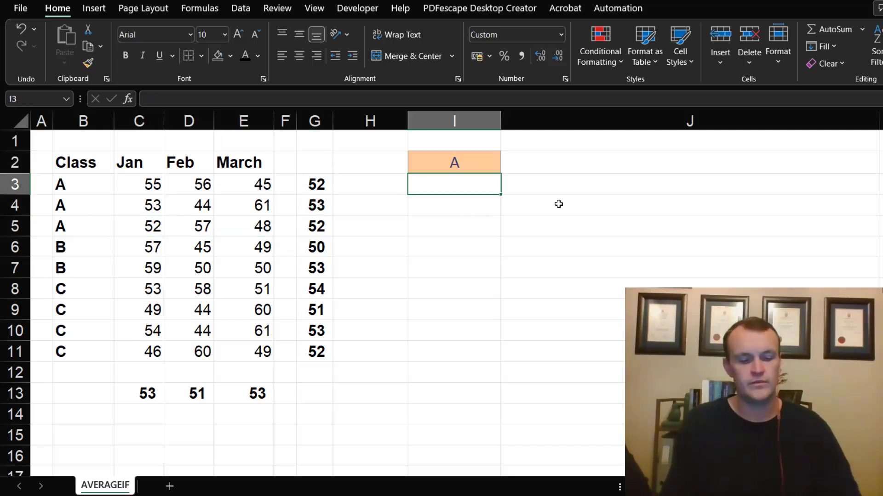
text(=aver)
key(Tab)
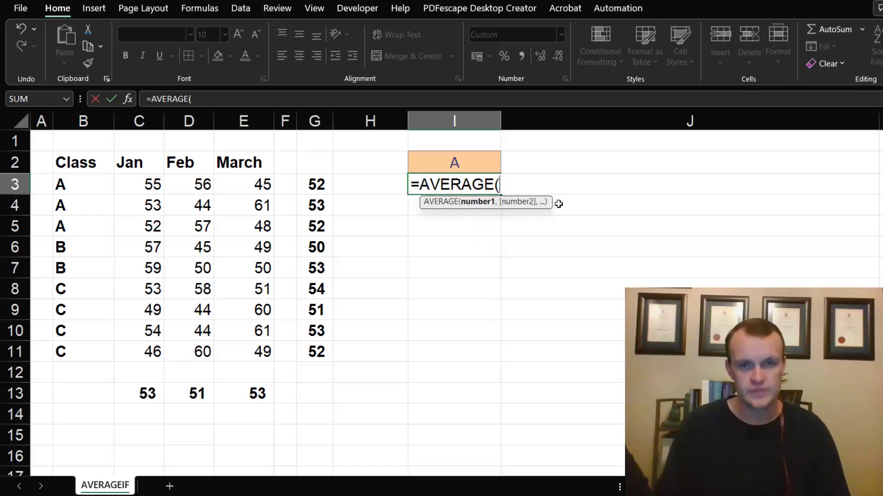
drag(147, 184, 231, 231)
text())
key(Return)
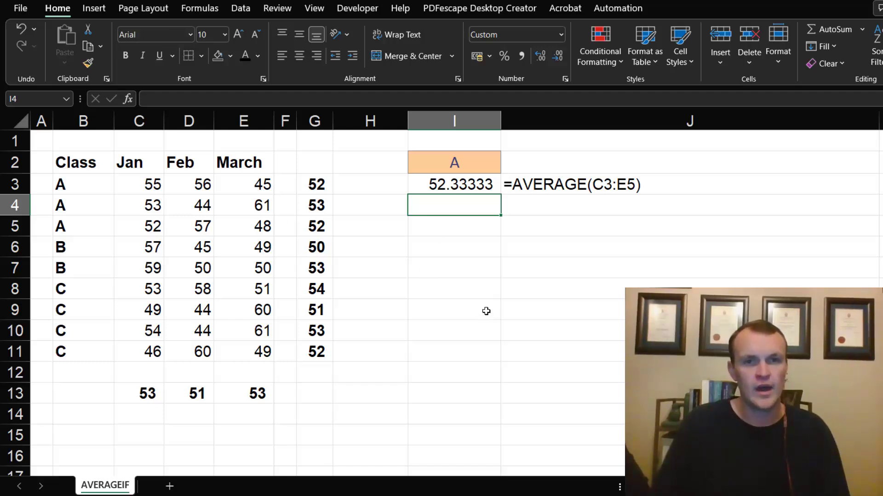
click(454, 166)
Try class B as the label in I2, then undo back to A.
text(B)
key(Return)
key(ctrl+z)
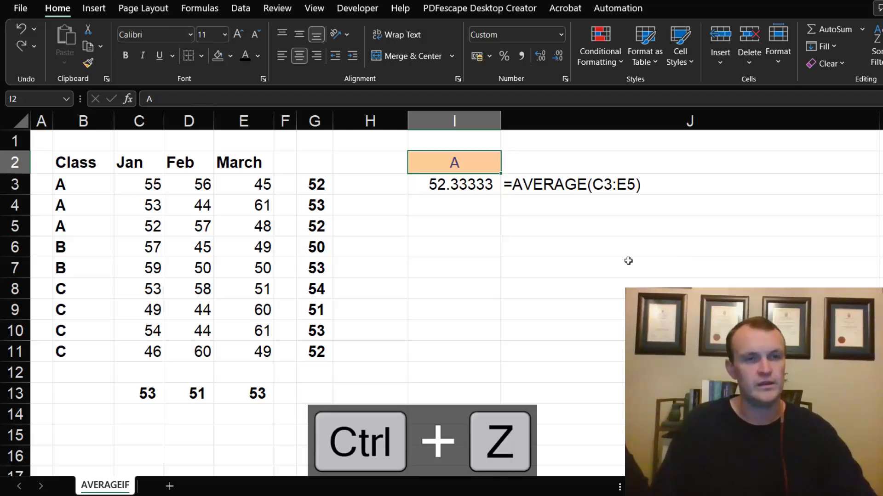
Start an AVERAGEIF in I4 with criteria range B3:B11 and relative criterion I2.
click(447, 212)
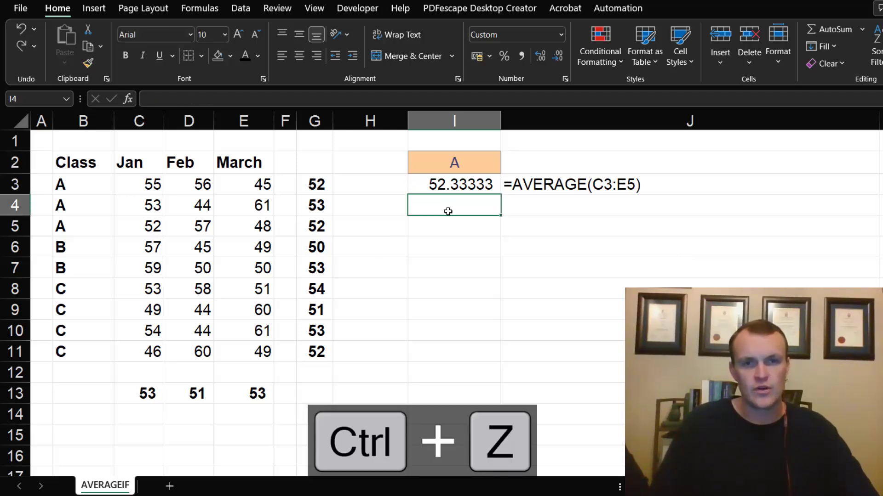
text(=aver)
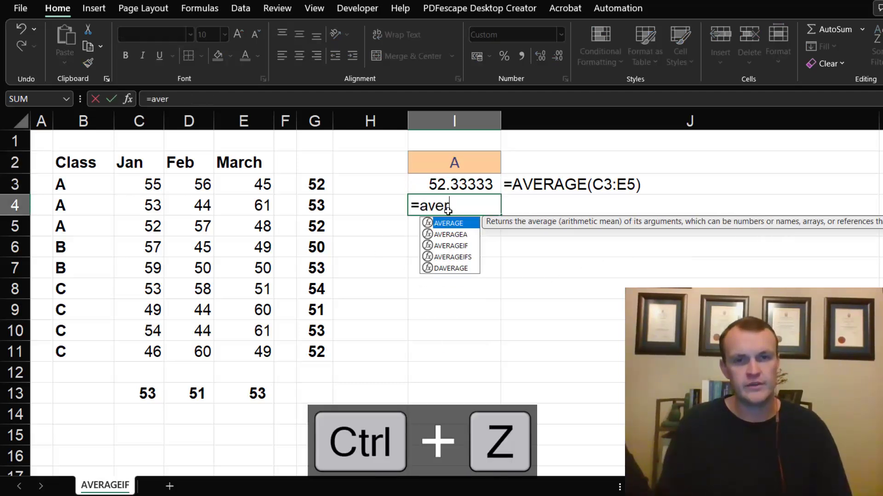
key(Down)
key(Down)
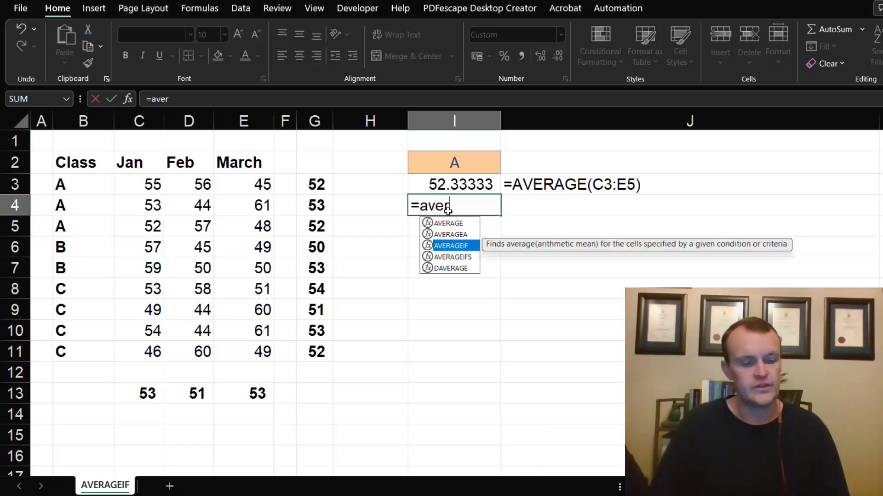
key(Tab)
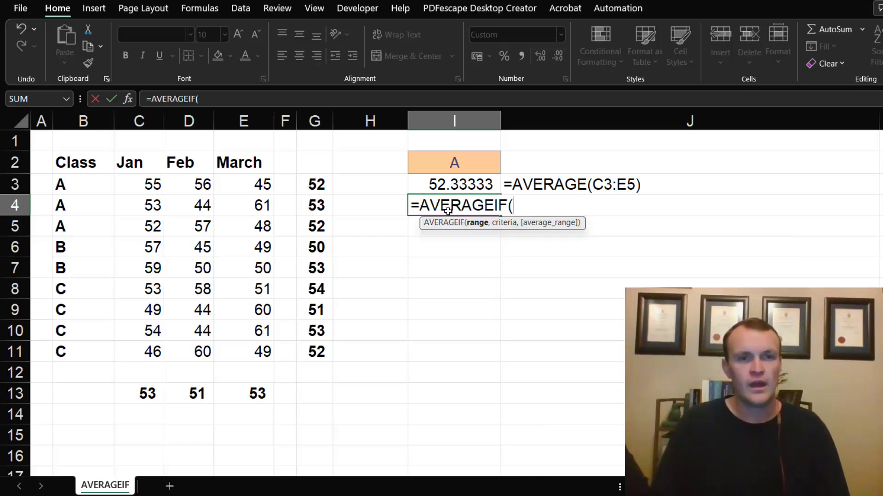
click(76, 186)
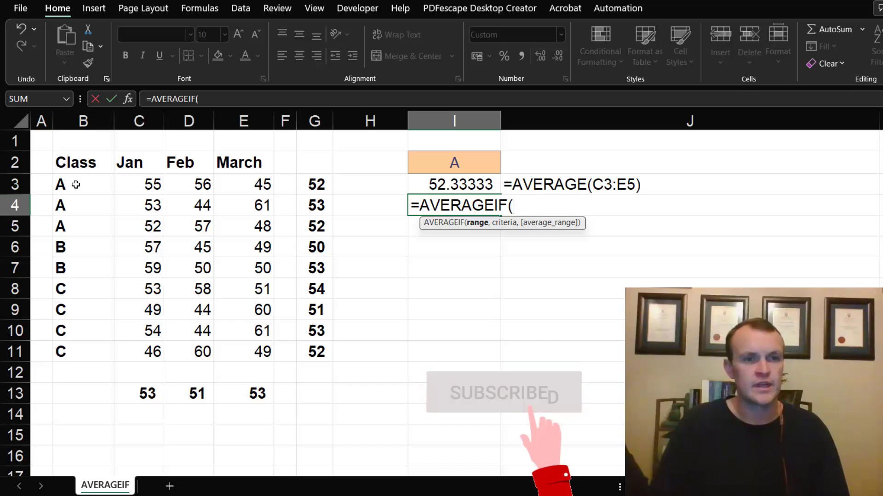
drag(76, 186, 88, 342)
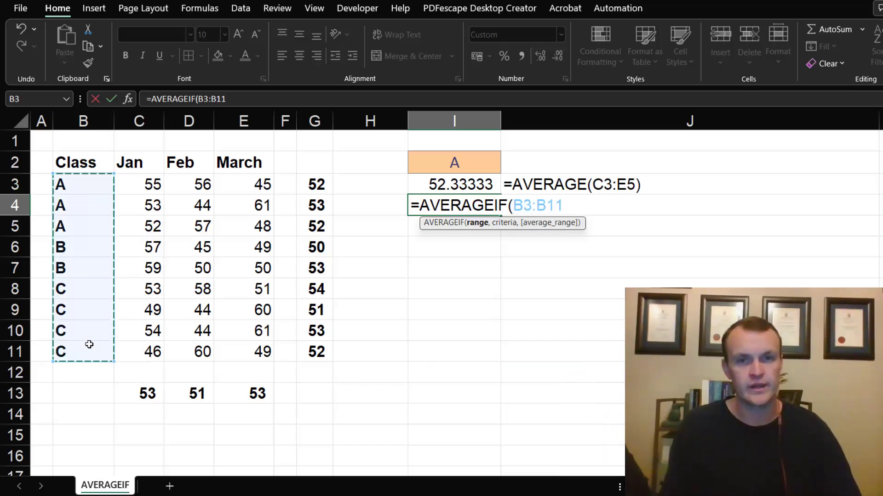
text(,)
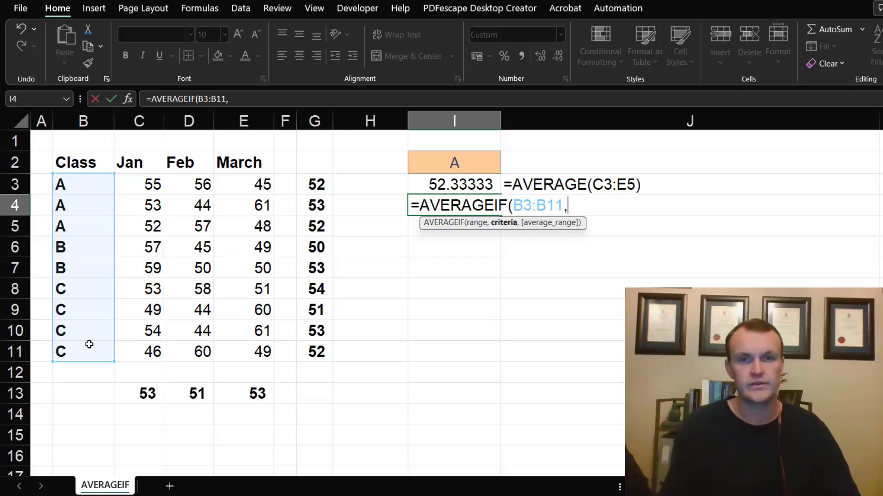
click(471, 160)
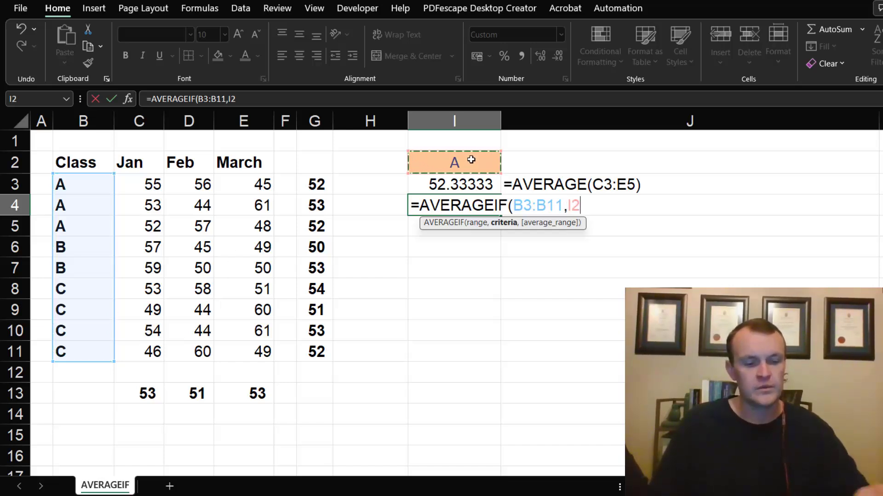
key(F4)
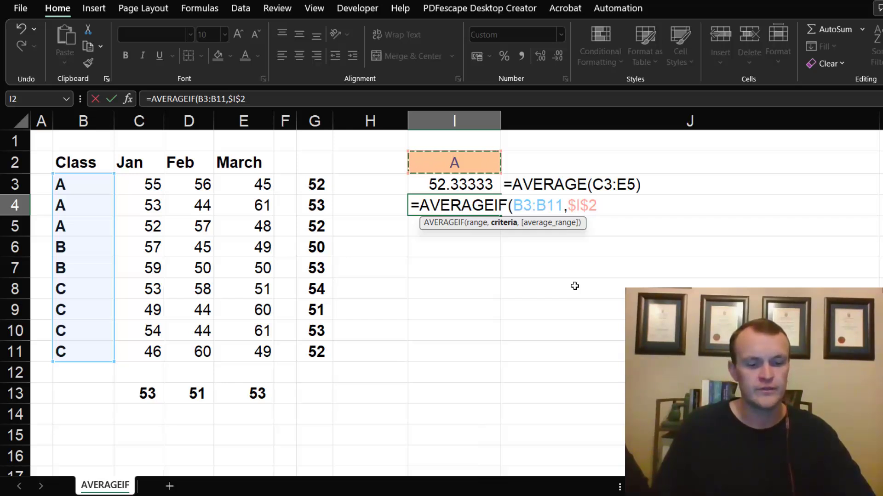
key(F4)
key(F4)
key(F4)
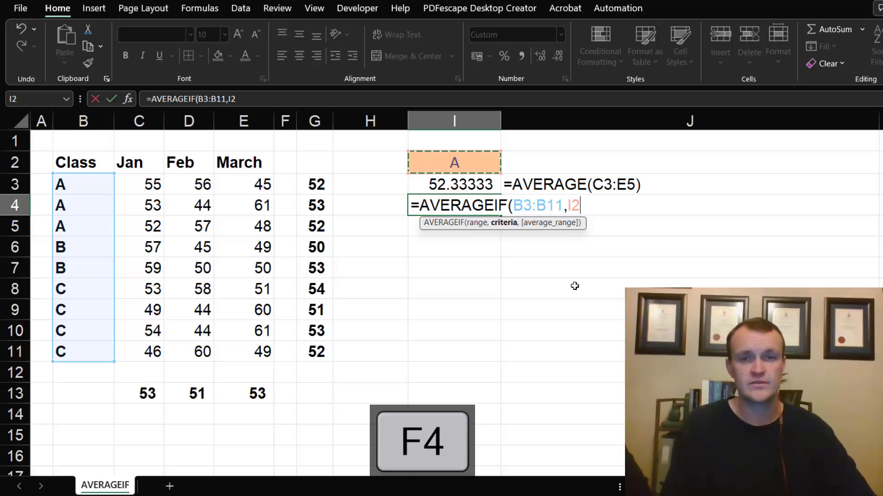
Finish the AVERAGEIF with average range C3:E11, returning 53.33333 for class A.
text(,)
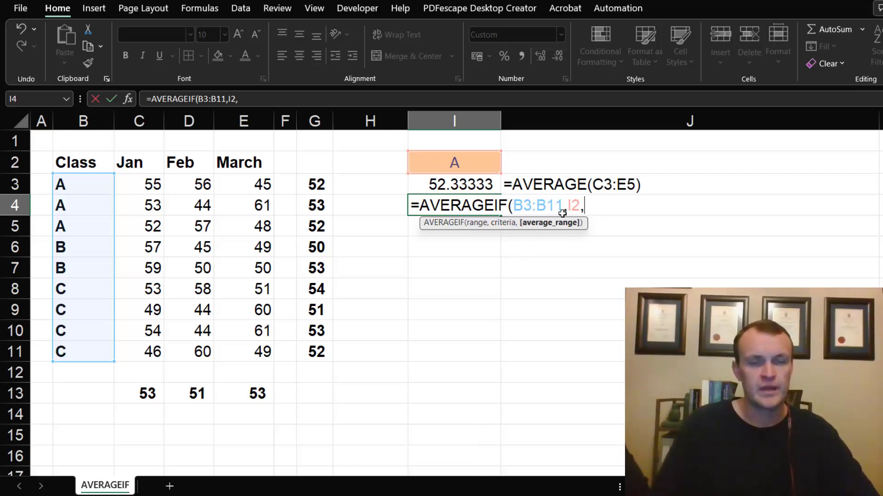
drag(155, 184, 253, 349)
text())
key(Return)
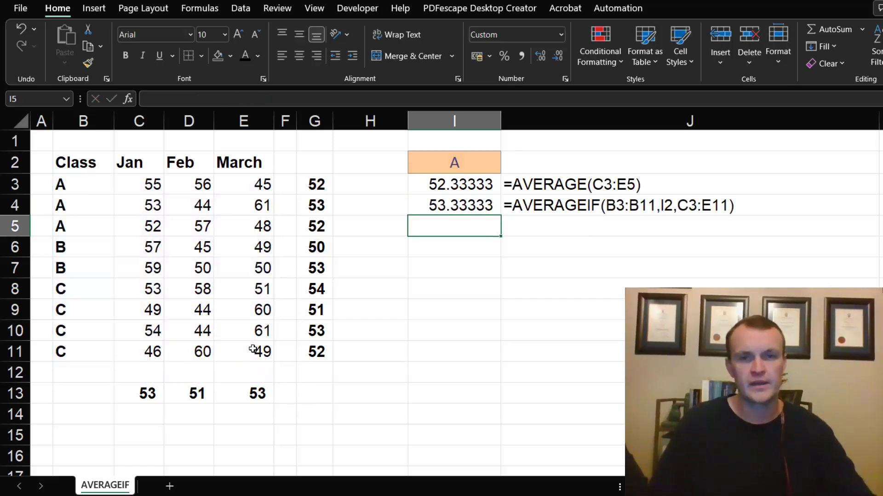
click(447, 203)
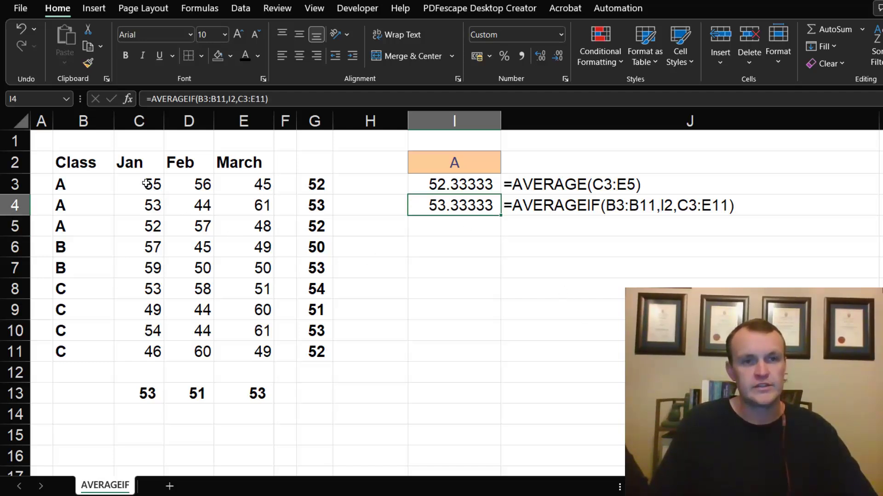
drag(145, 183, 151, 226)
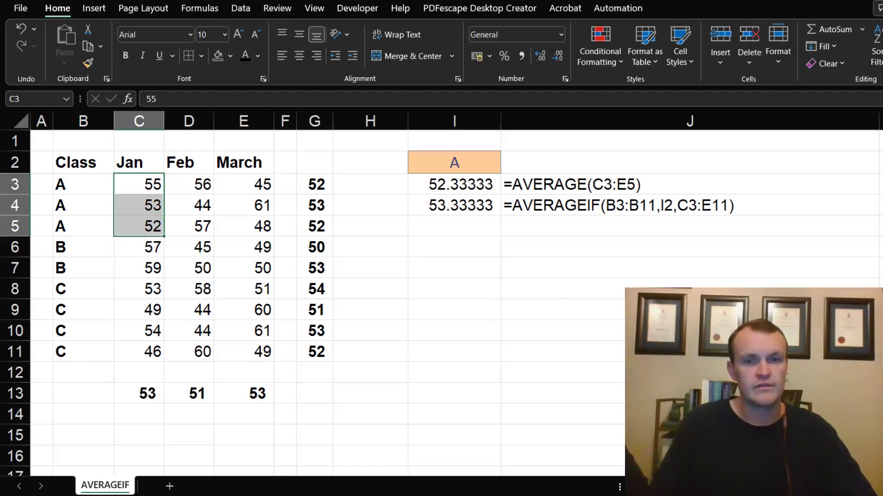
Enter =AVERAGEIFS(C3:E11,B3:B11,I2) in I5, which returns #VALUE!
click(460, 228)
text(=aver)
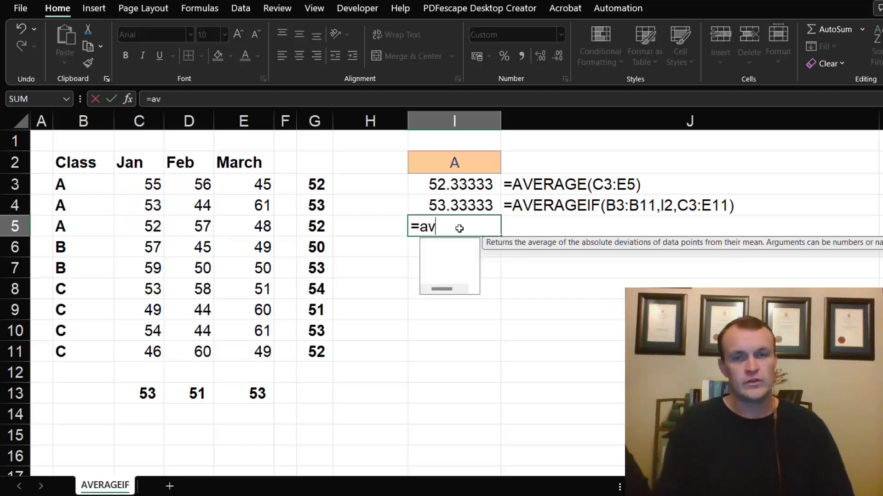
key(Down)
key(Down)
key(Down)
key(Tab)
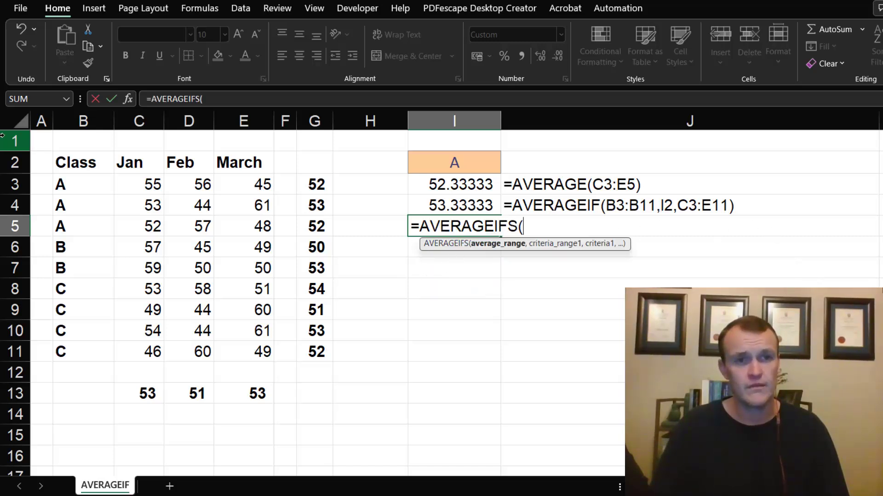
drag(134, 179, 227, 350)
text(,)
drag(69, 188, 75, 349)
text(,)
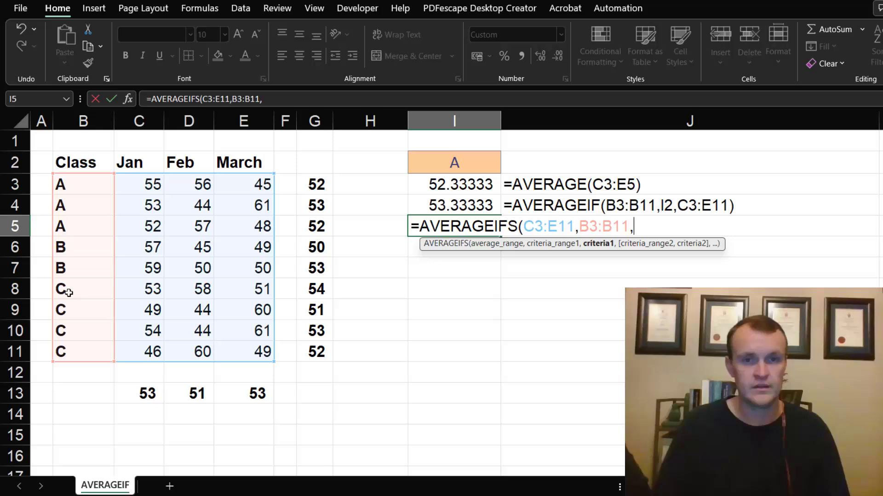
click(465, 160)
key(Return)
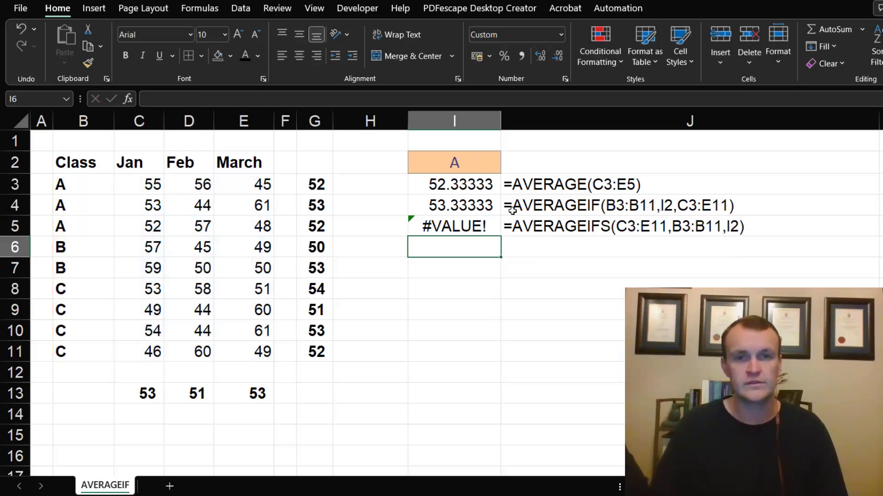
Correct the AVERAGEIFS average range to C3:C11 in the formula bar, returning 53.33333.
click(474, 228)
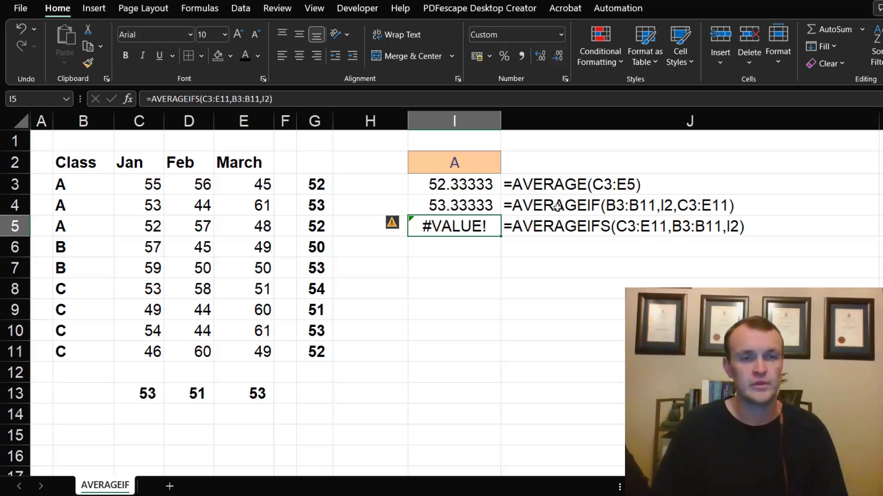
click(219, 99)
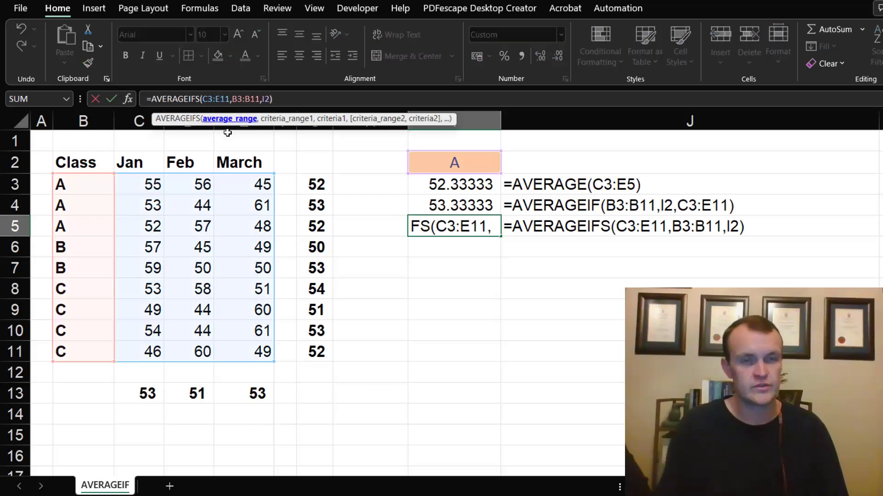
key(BackSpace)
text(C)
key(Return)
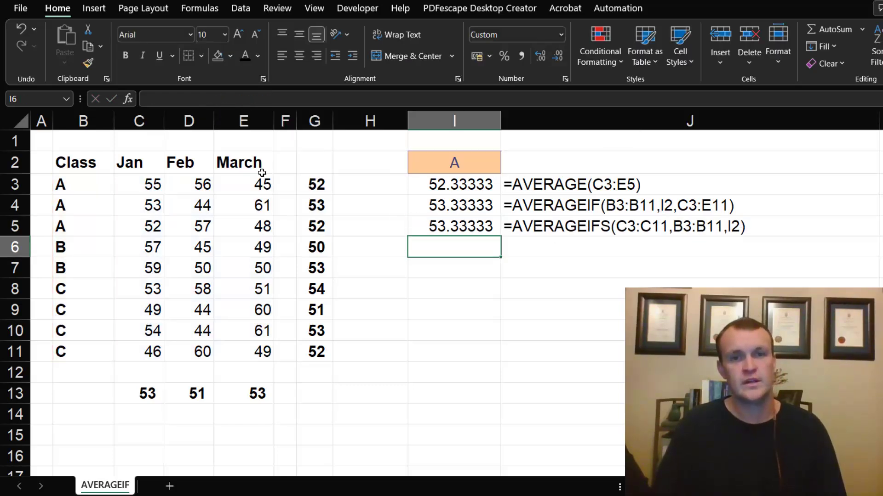
Change I4's average range to G3:G11 so the AVERAGEIF returns 52.33333, matching I3.
drag(458, 214, 459, 228)
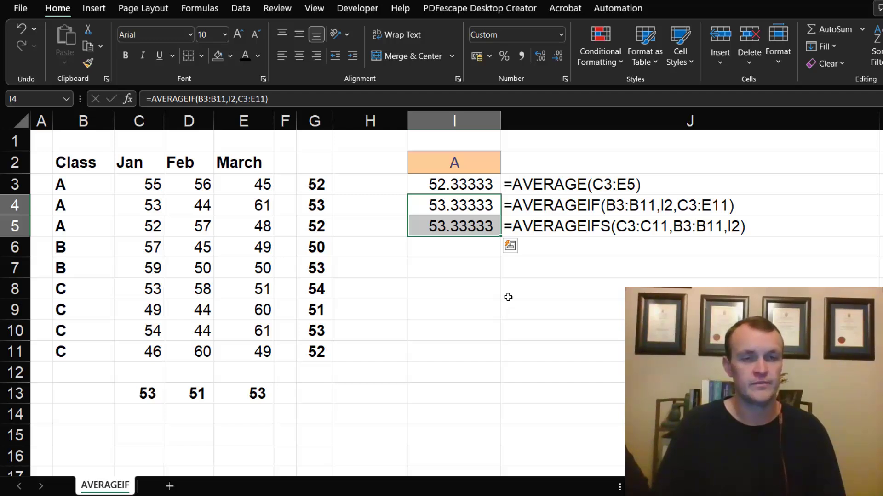
click(457, 208)
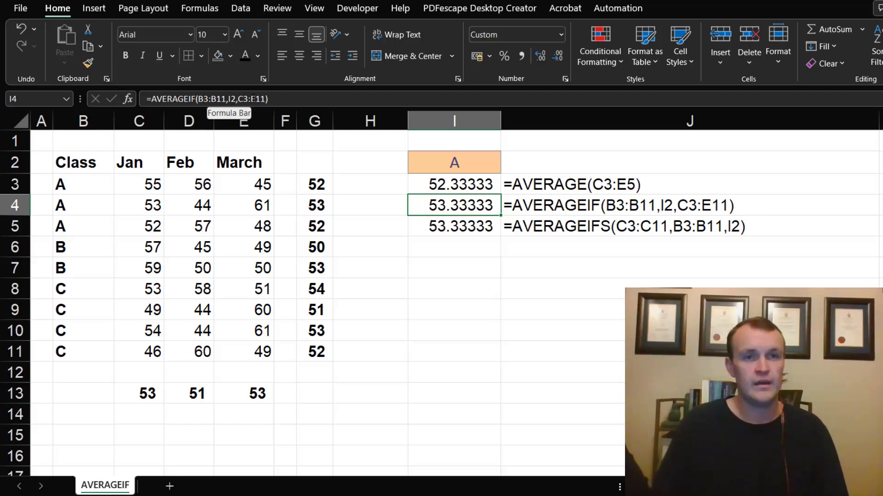
double_click(252, 99)
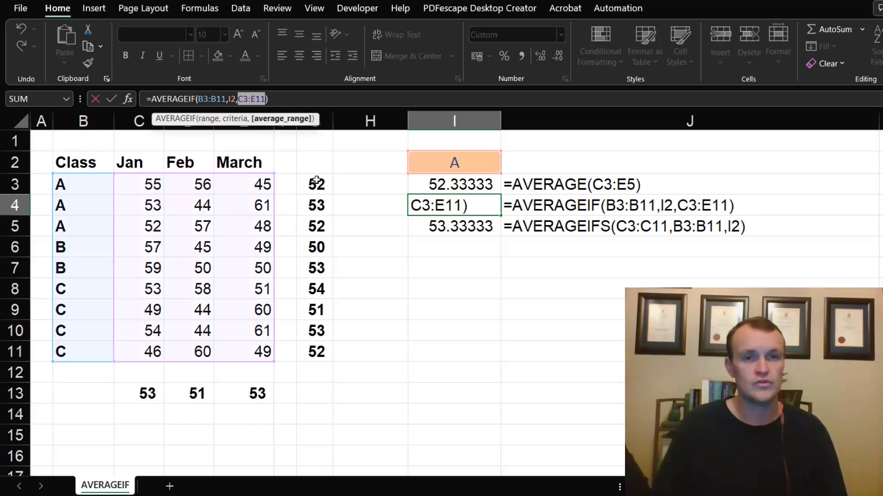
drag(317, 185, 314, 351)
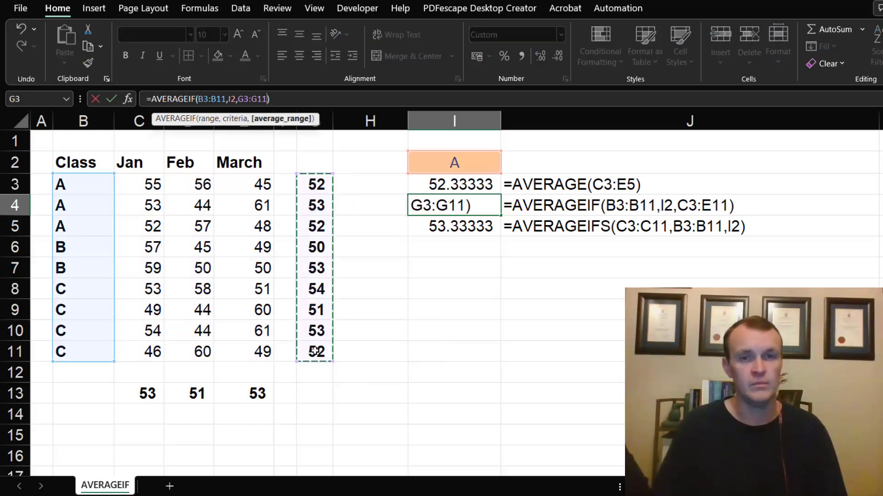
key(Return)
click(493, 292)
drag(455, 186, 454, 205)
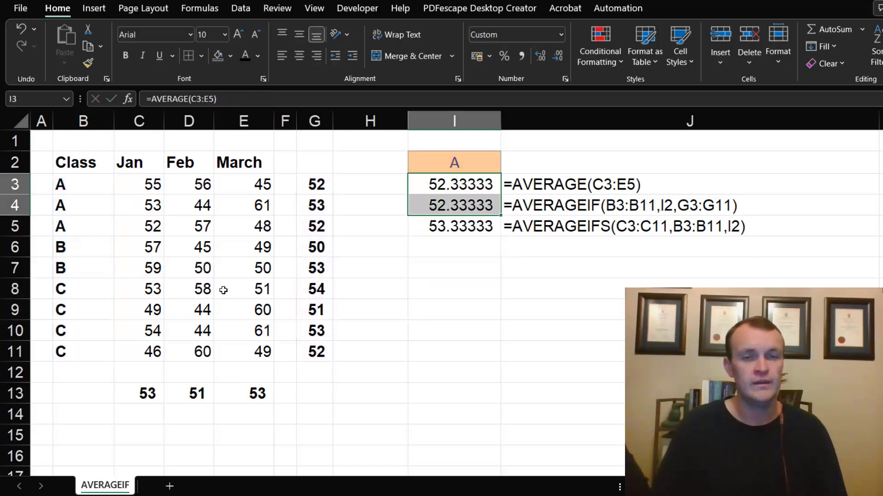
click(201, 205)
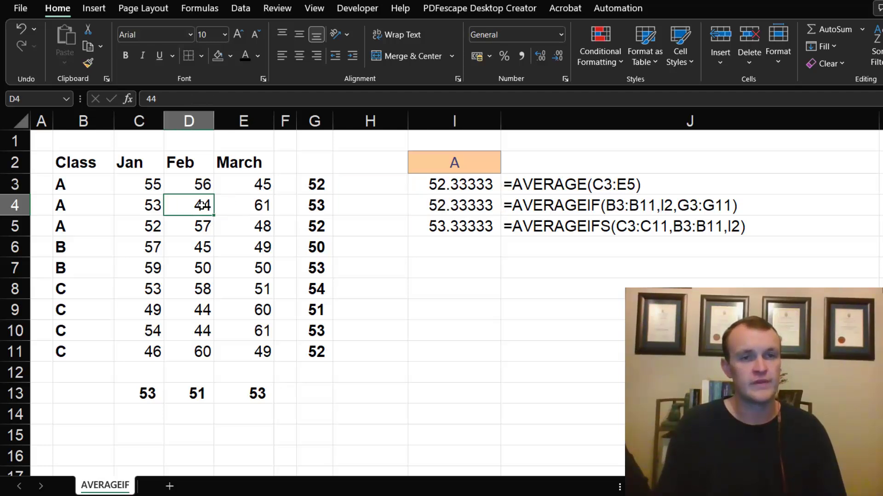
key(Delete)
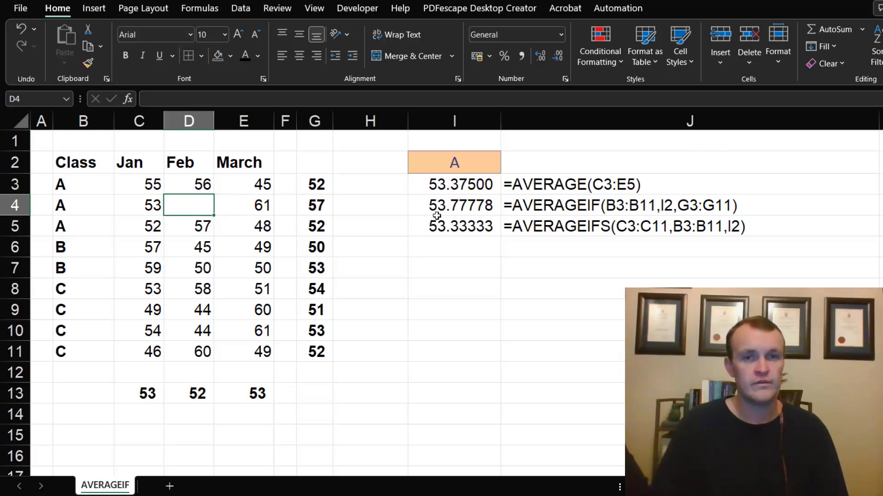
drag(465, 180, 464, 205)
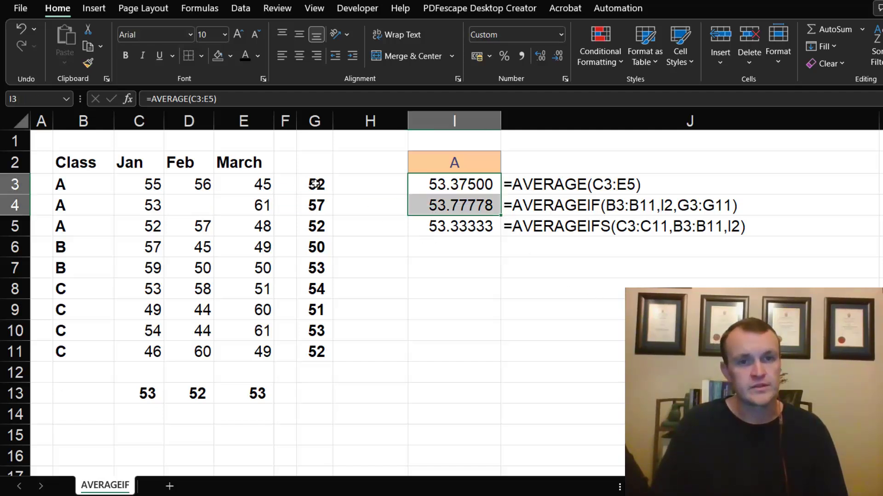
drag(316, 184, 316, 205)
click(316, 205)
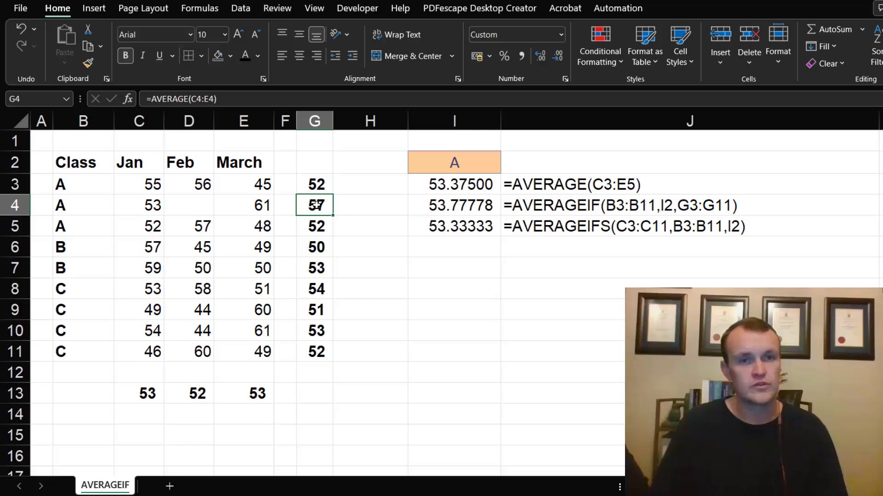
click(322, 175)
ctrl+click(324, 228)
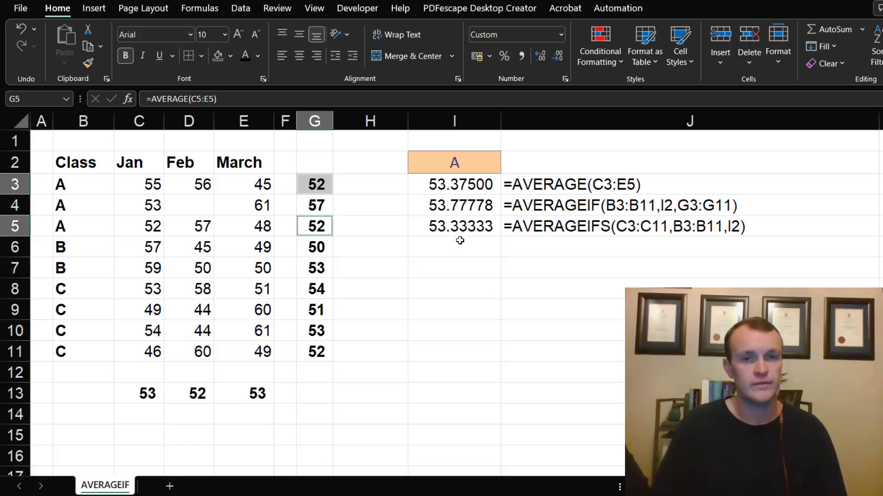
click(368, 235)
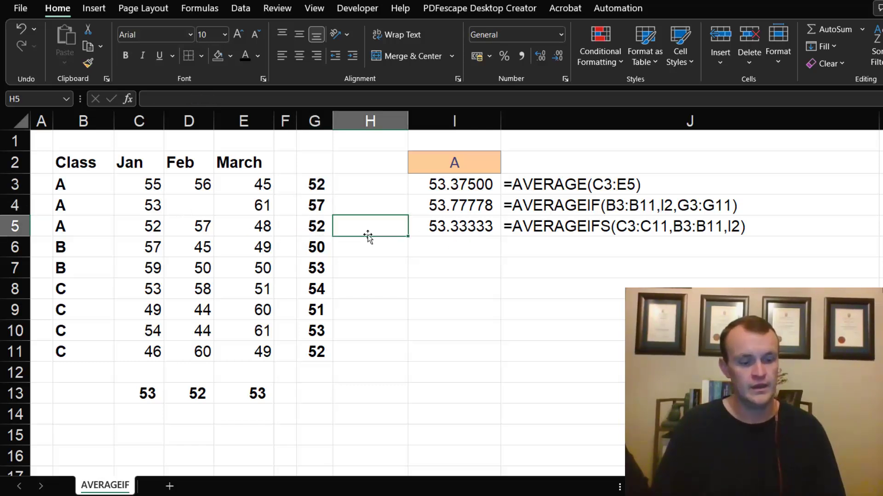
key(ctrl+z)
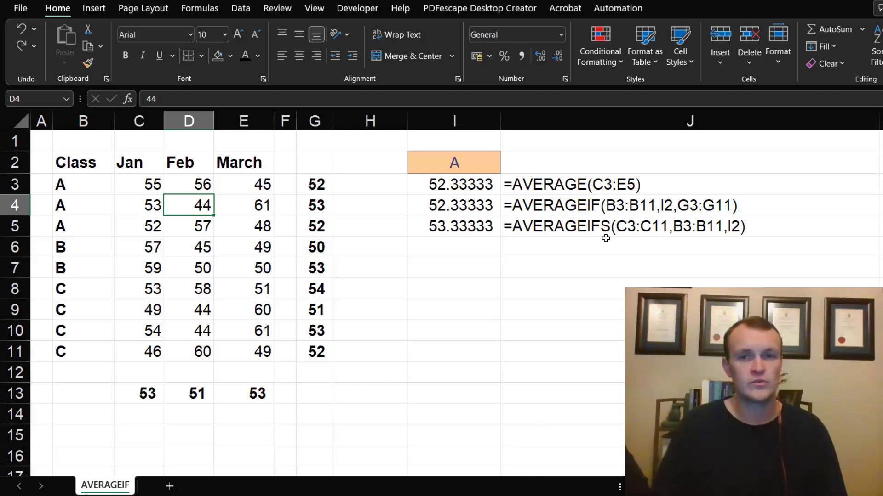
Change I5's average range to G3:G11, giving =AVERAGEIFS(G3:G11,B3:B11,I2) = 52.33333.
click(450, 223)
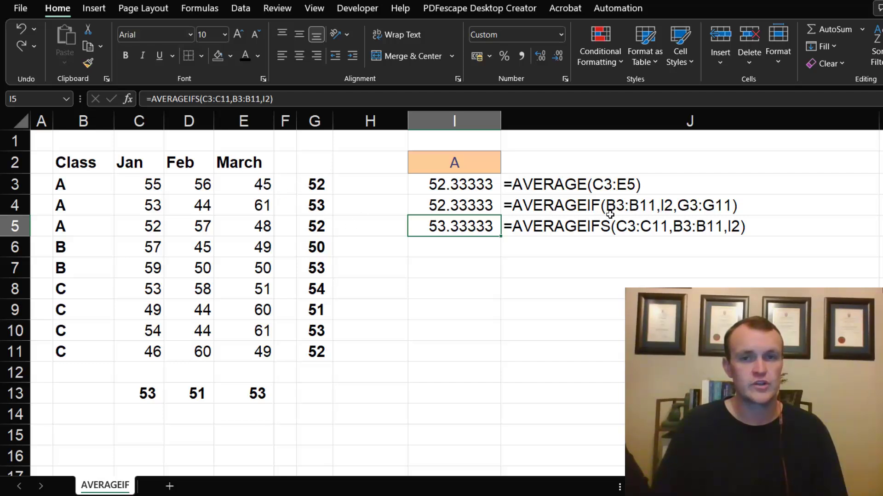
click(215, 97)
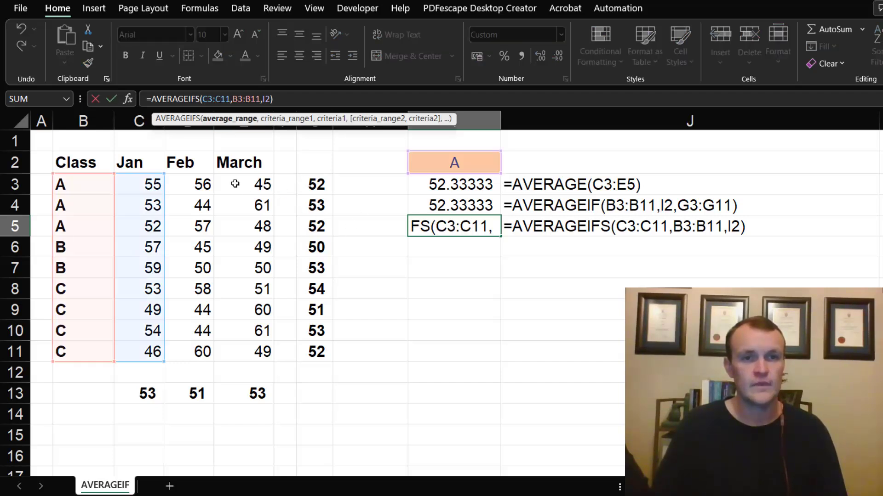
drag(141, 174, 321, 184)
key(Return)
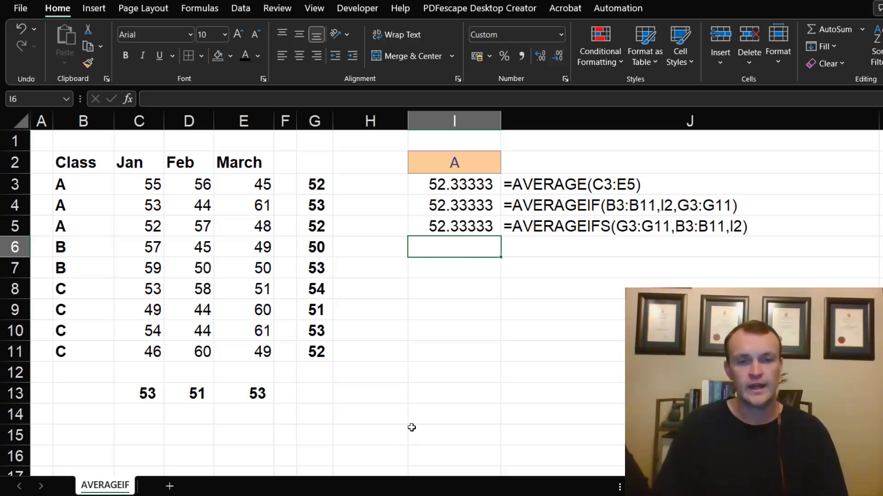
click(362, 436)
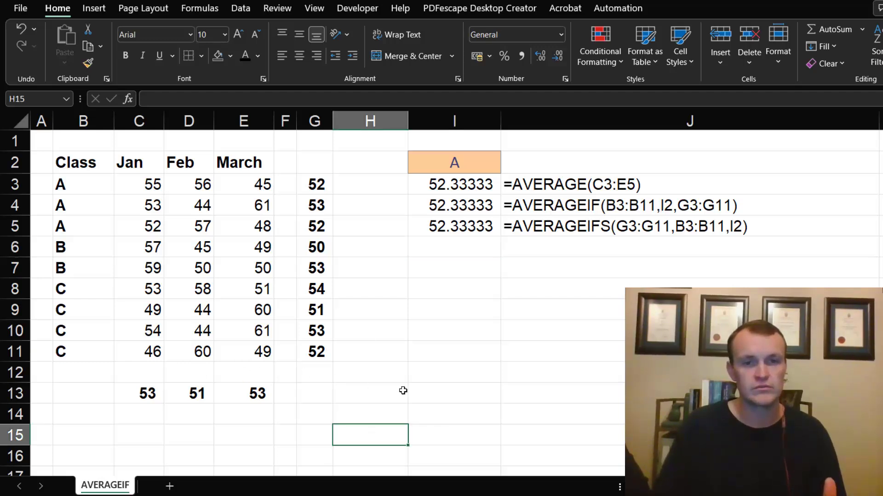
Enter =FILTER(C3:E11,B3:B11=I2) in H13 to spill class A's score rows.
click(375, 394)
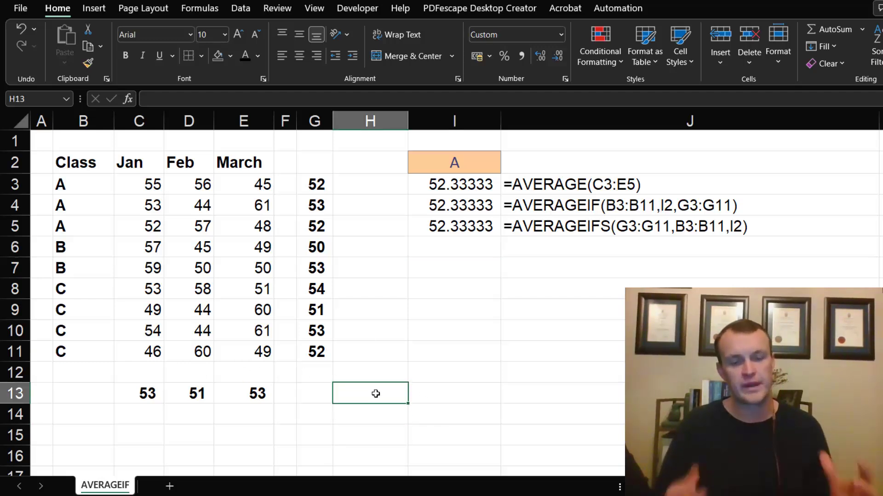
text(=fil)
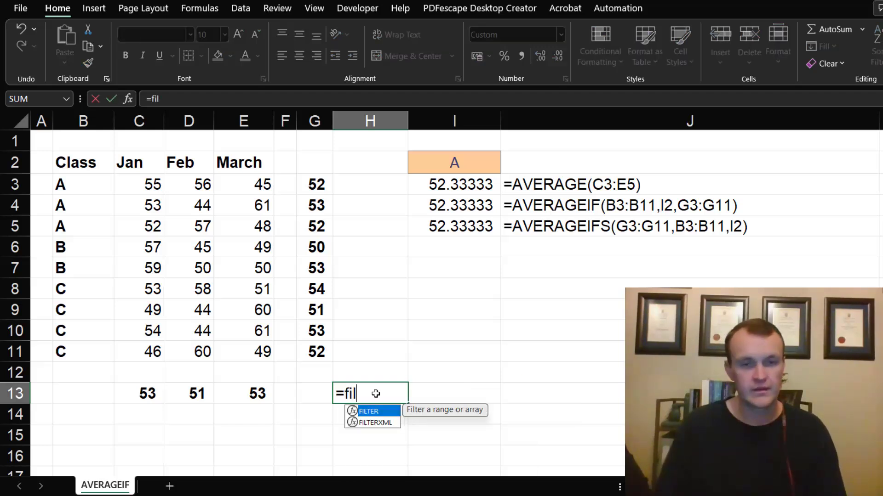
key(Tab)
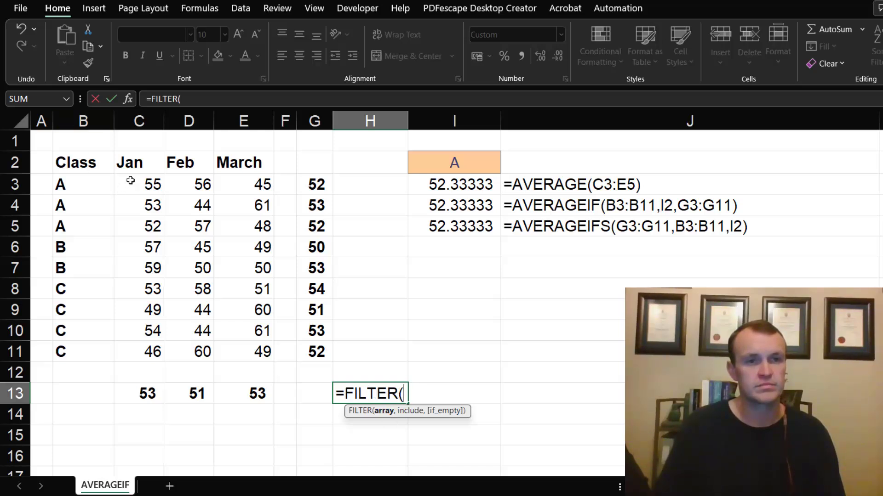
drag(133, 180, 233, 348)
text(,)
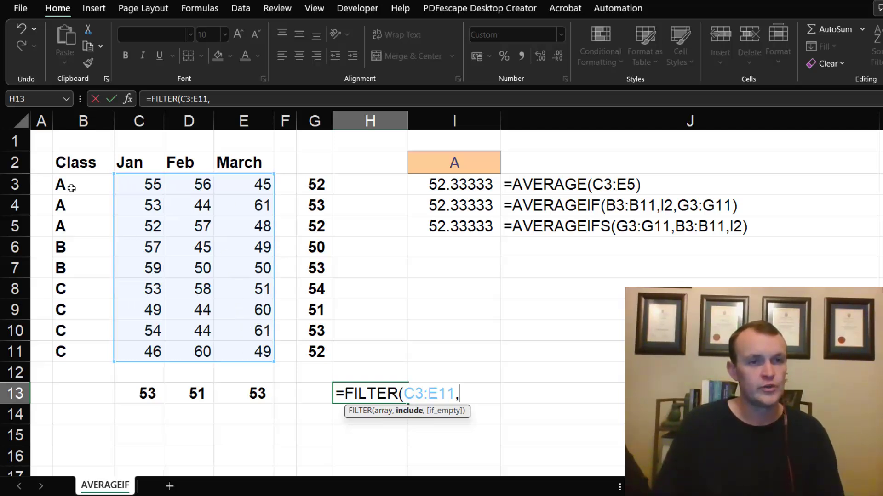
drag(71, 187, 90, 348)
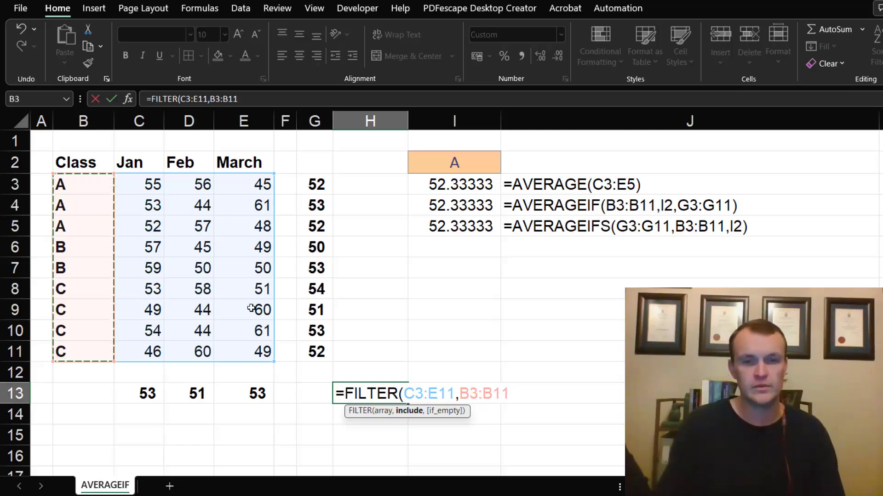
text(=)
click(456, 161)
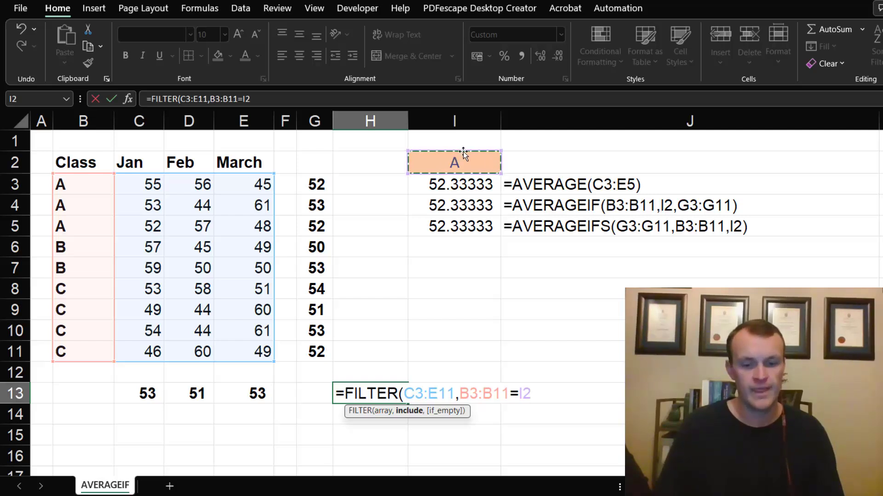
text())
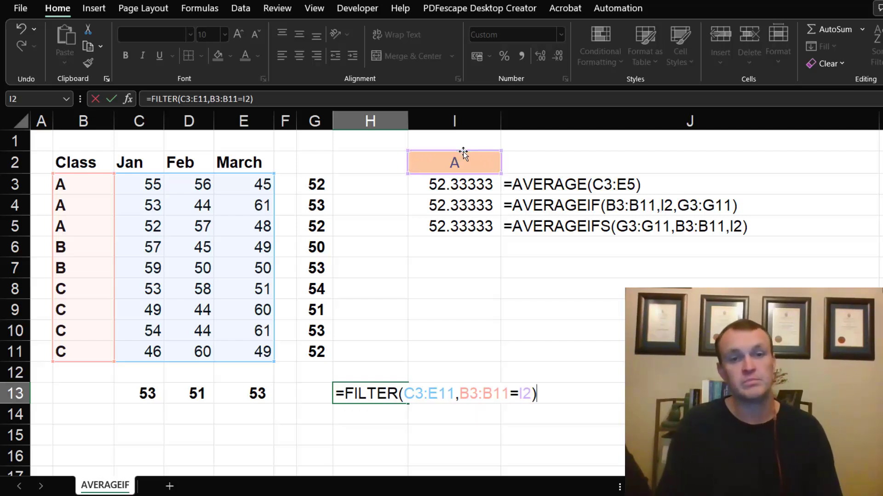
key(Return)
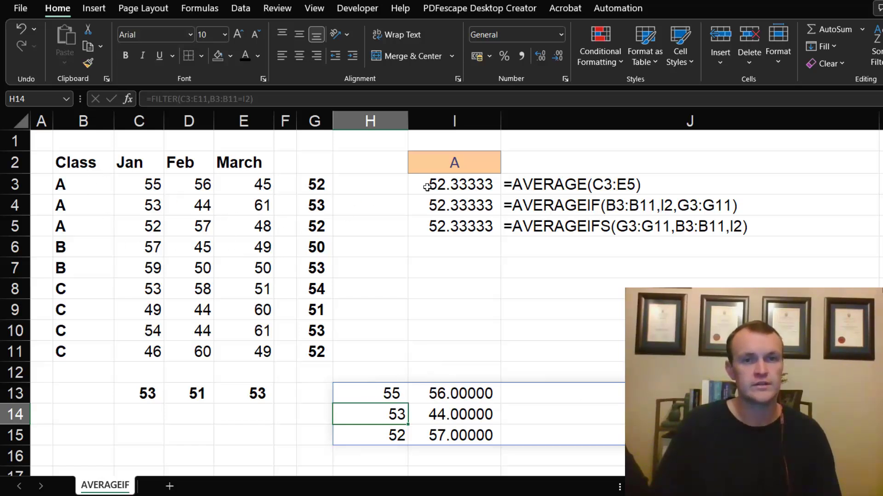
Test the filter by setting I2 to B, then restore it to A.
click(461, 161)
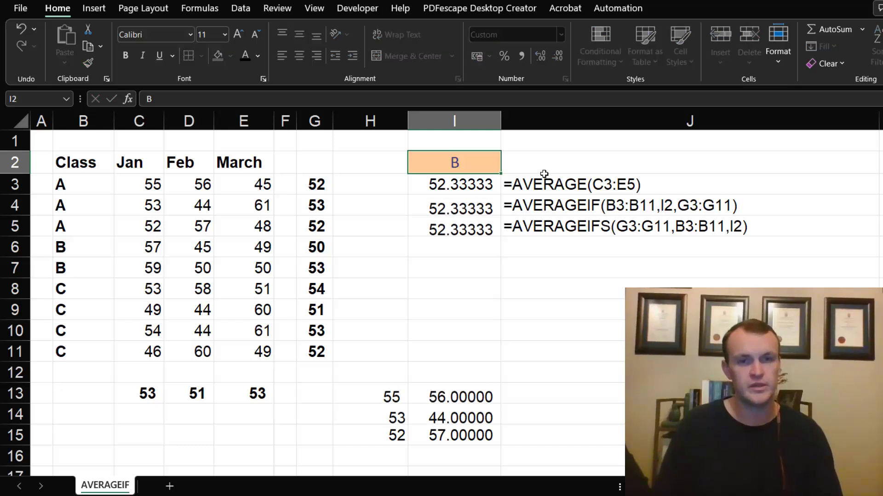
text(B)
key(Return)
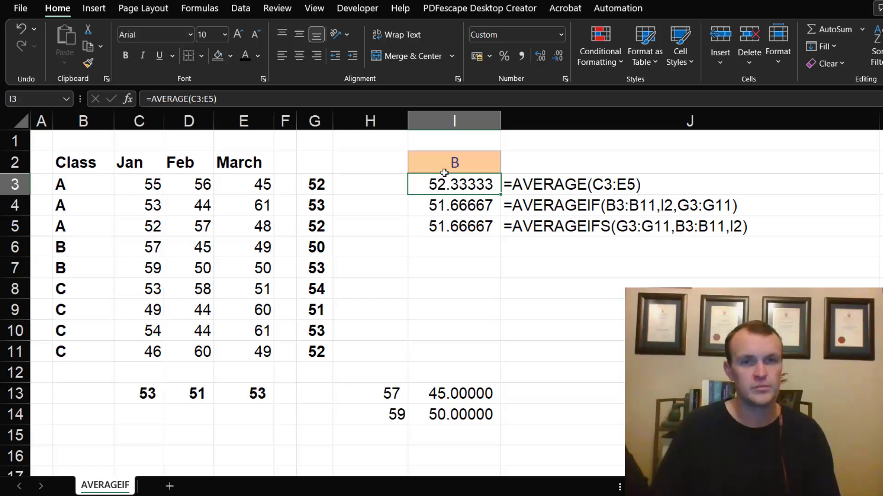
click(461, 161)
text(A)
key(Return)
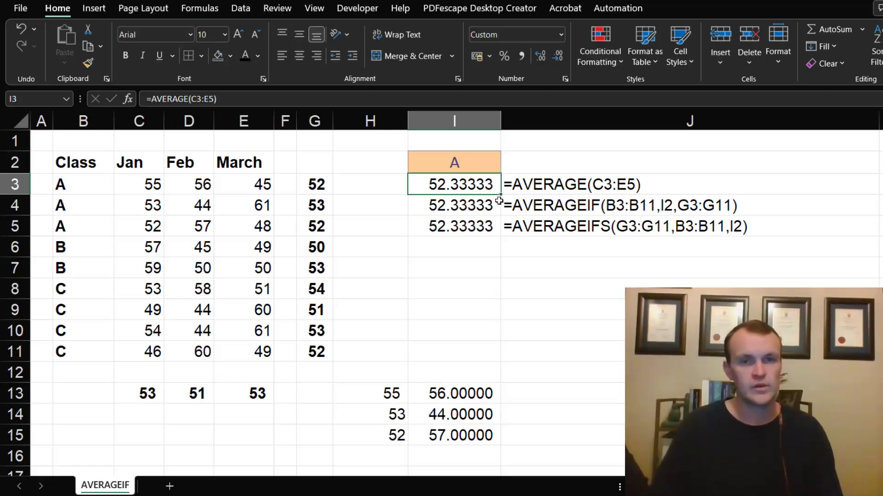
Start =AVERAGE(FILTER( in I6 using the scores C3:E11 as the array.
click(450, 247)
text(=aver)
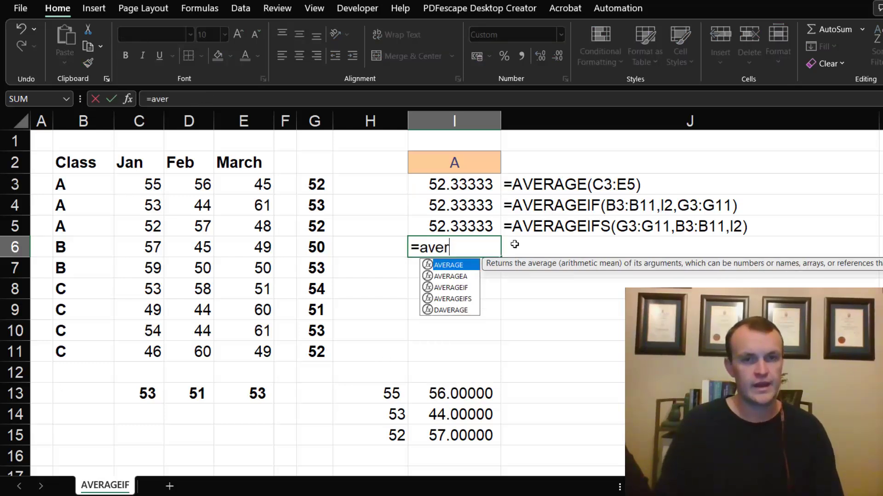
key(Tab)
text(fil)
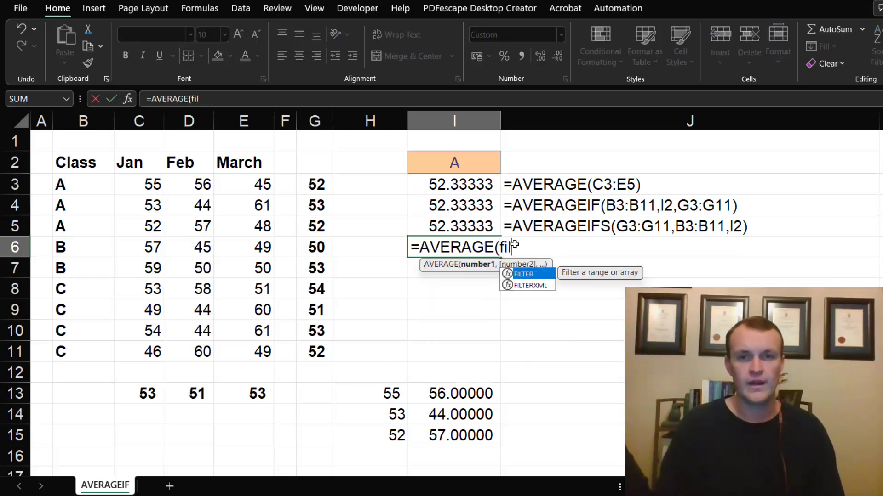
key(Tab)
drag(151, 180, 191, 183)
key(shift+Right)
key(ctrl+shift+Down)
text(,)
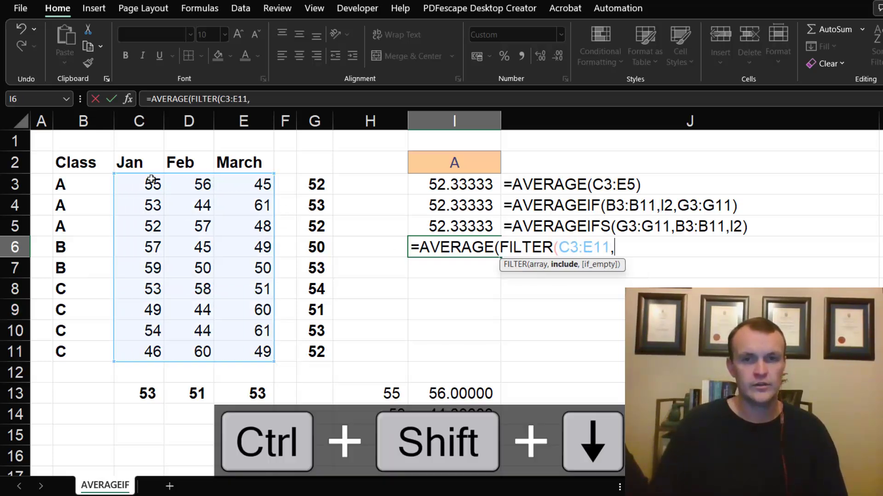
Add the condition B3:B11=I2 and commit, accepting Excel's suggested correction.
click(60, 180)
key(ctrl+shift+Down)
text(=)
click(464, 160)
text())
key(Return)
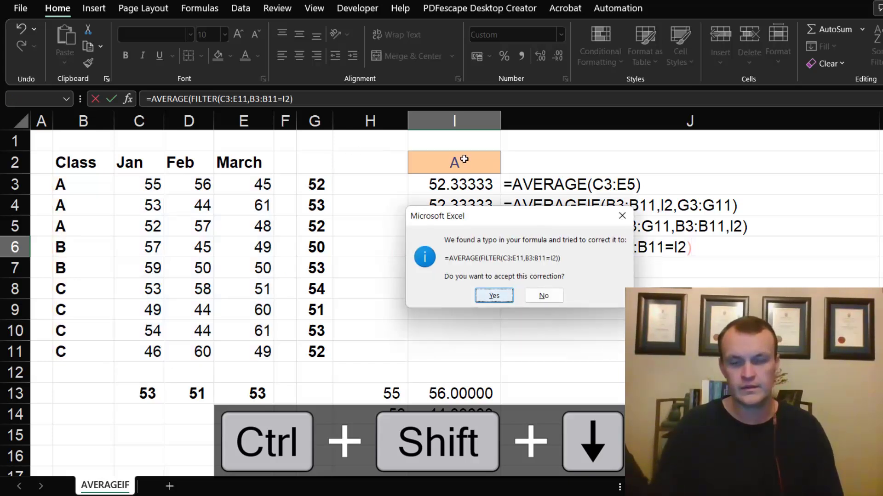
key(Return)
Test classes B and C in I2, then set it back to A.
click(465, 252)
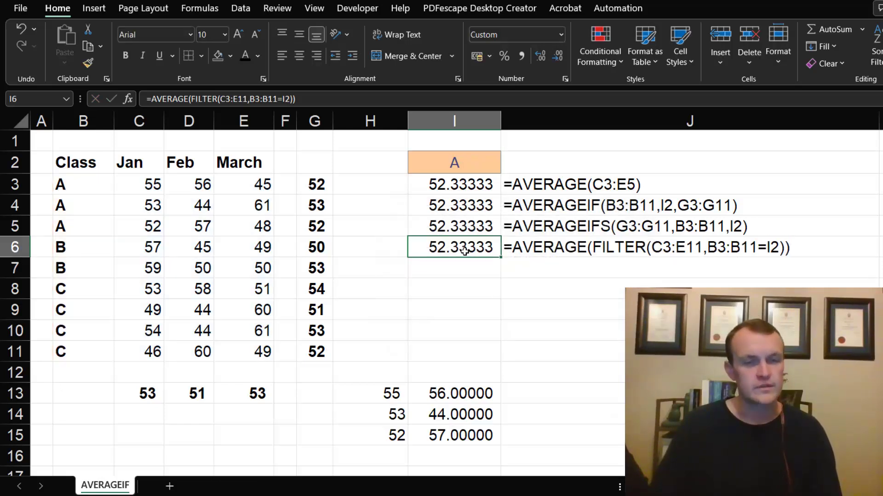
click(476, 178)
click(468, 162)
text(B)
key(Return)
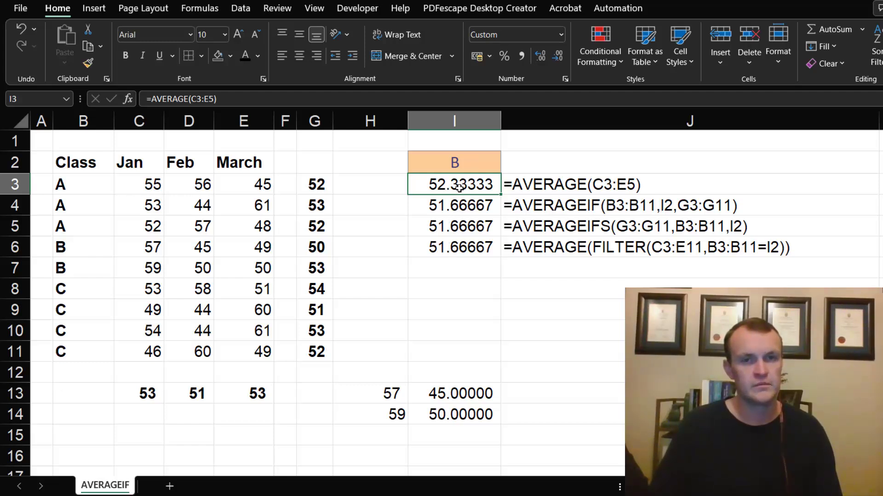
click(454, 162)
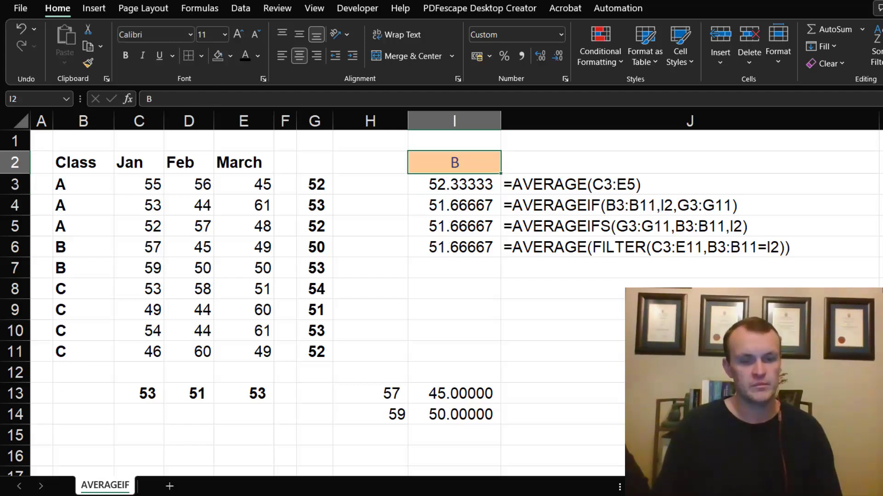
text(C)
key(Return)
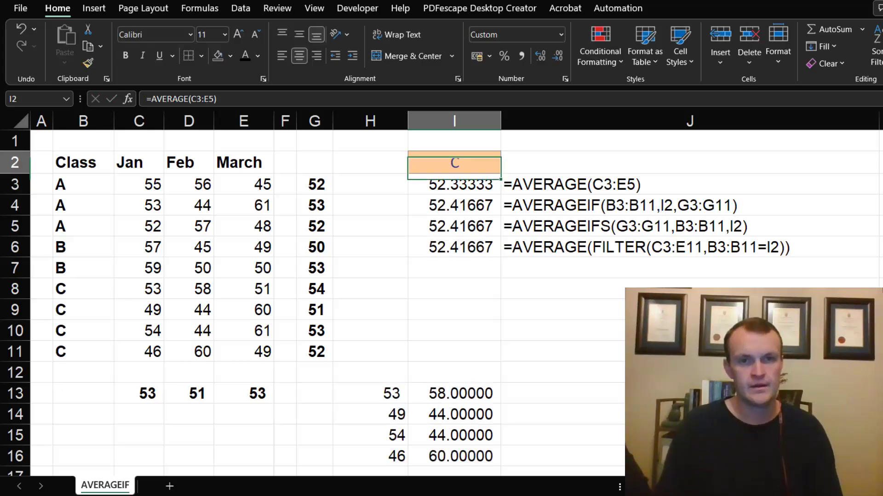
key(Up)
text(A)
key(Return)
Delete the FILTER spill results below the averages.
drag(390, 399, 652, 414)
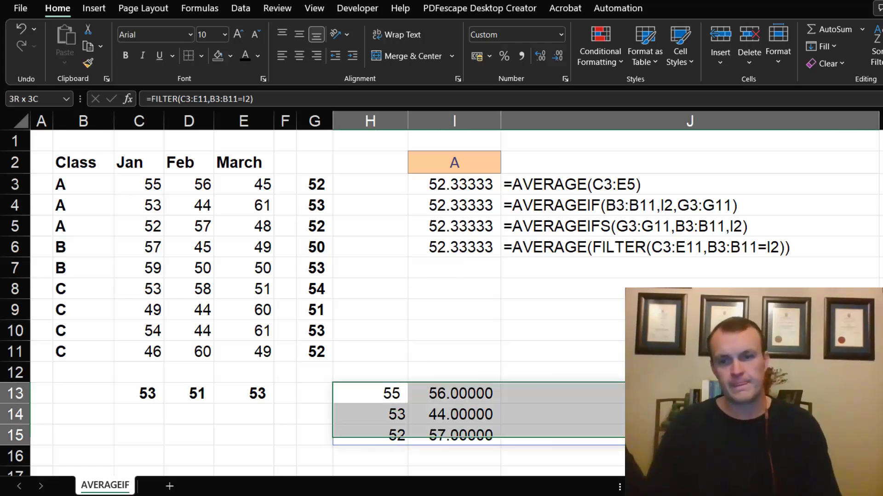
key(Delete)
click(426, 321)
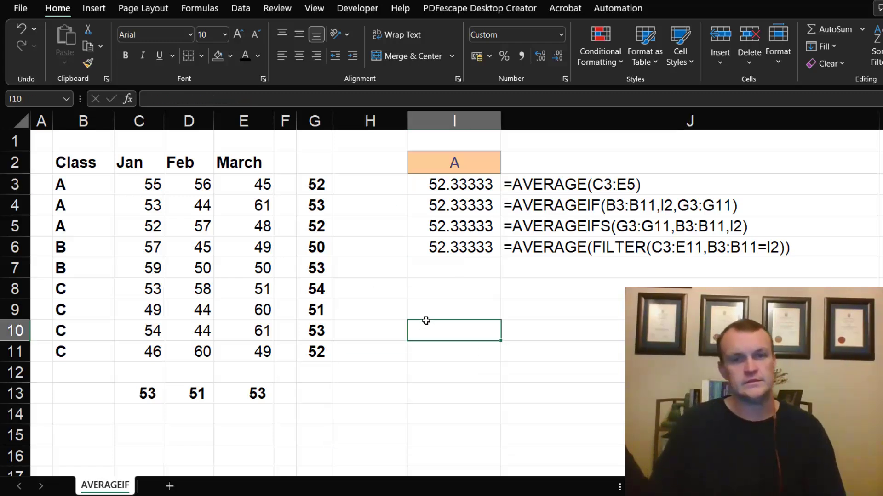
click(440, 274)
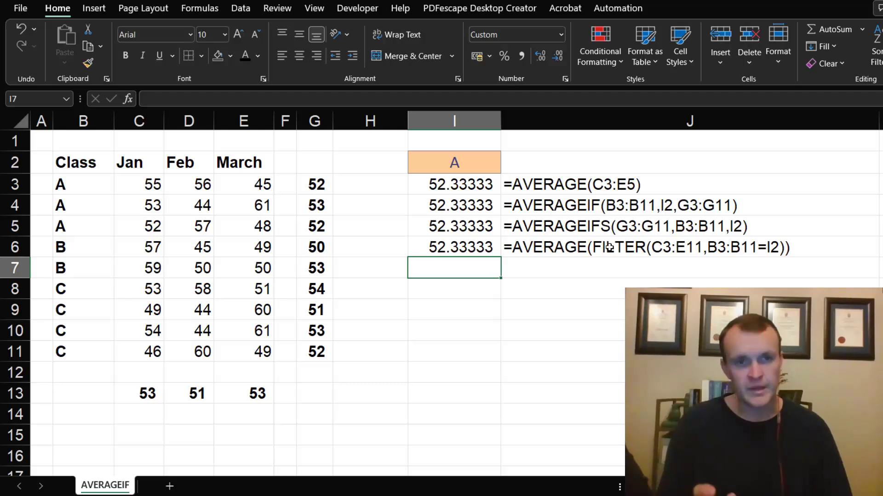
In I7 begin =AVERAGE(IF($B$3:$B$11=$I$2, with absolute references.
text(=)
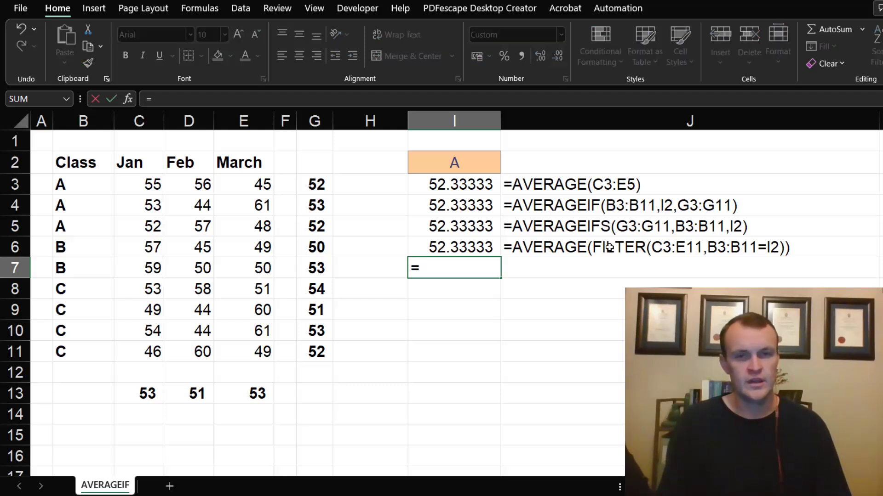
text(aver)
key(Tab)
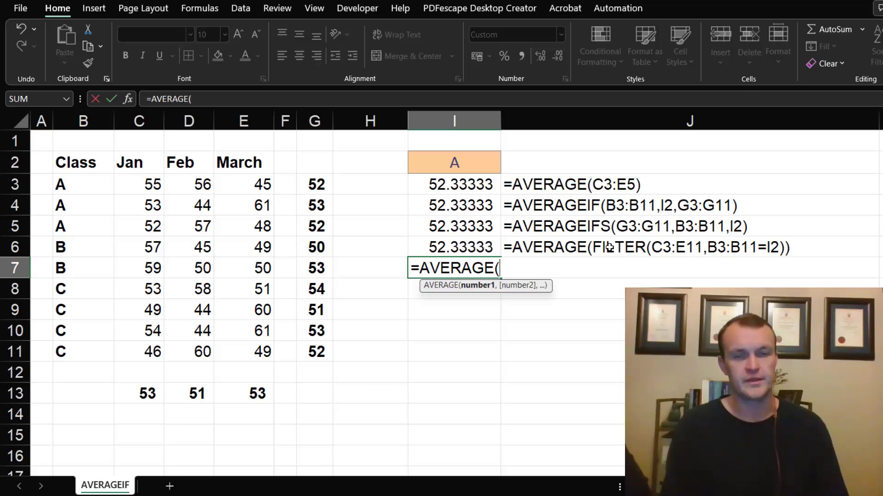
text(IF)
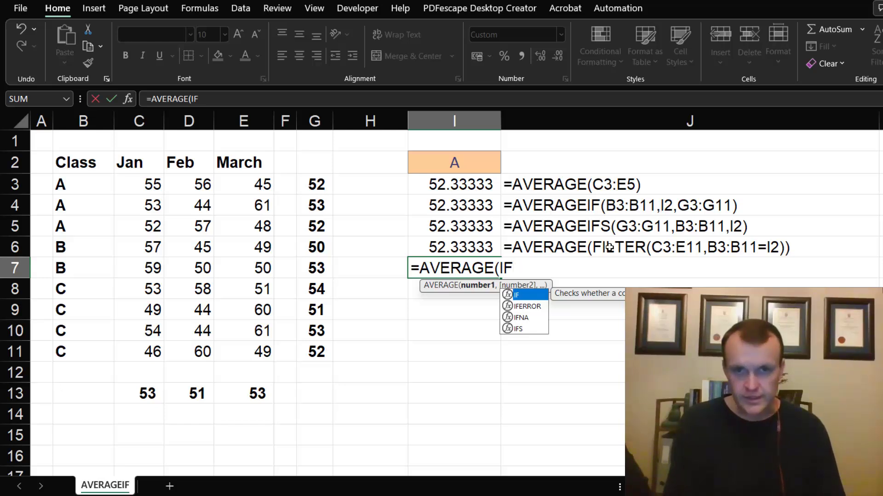
text(()
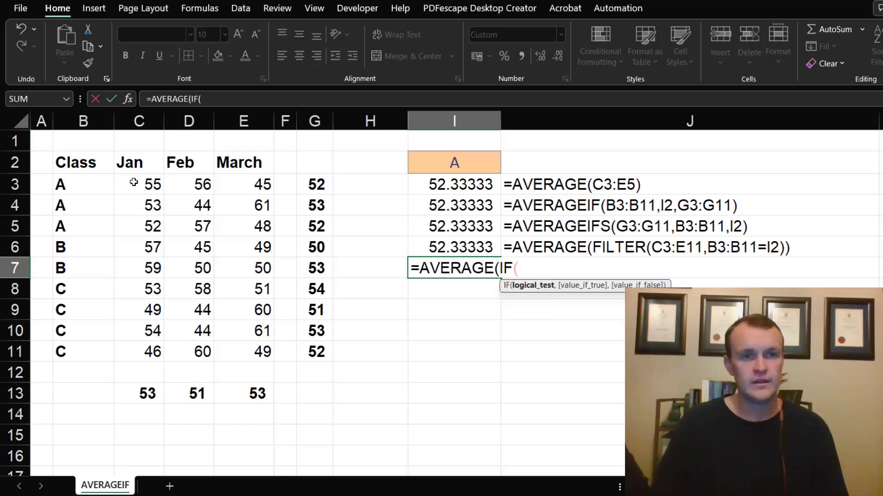
drag(69, 186, 85, 351)
text(=)
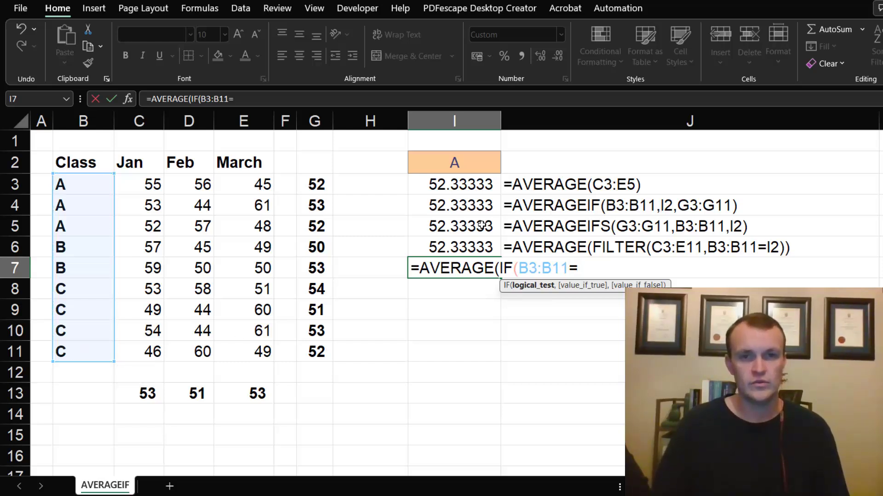
key(BackSpace)
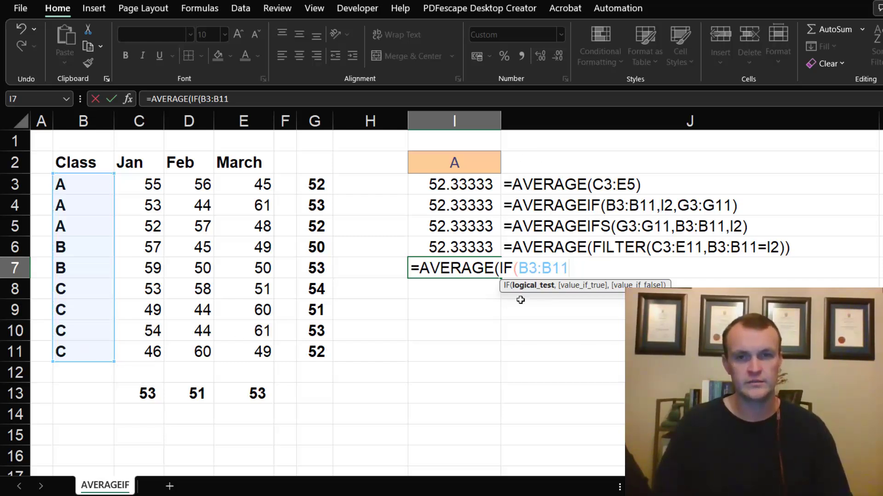
key(F4)
double_click(524, 269)
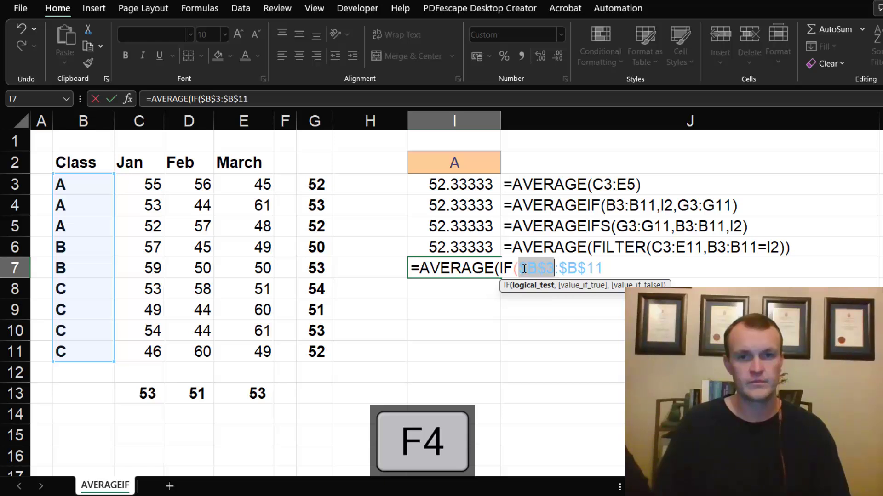
click(614, 268)
text(=)
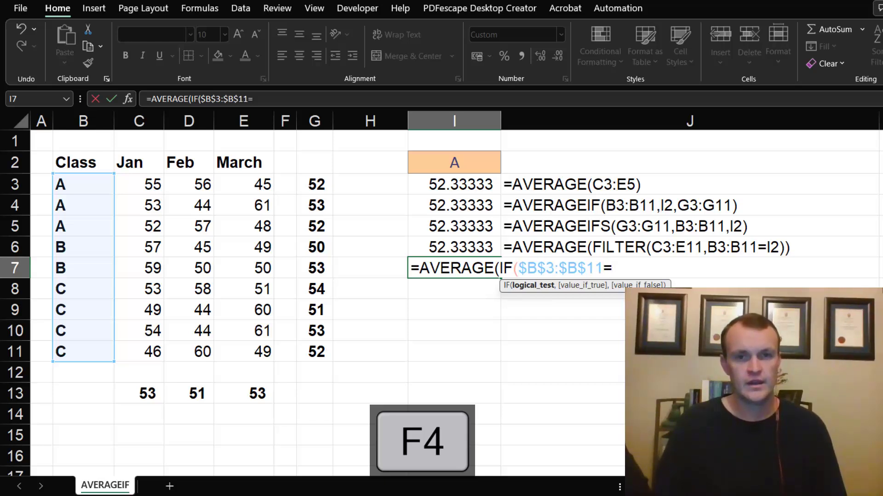
click(447, 158)
key(F4)
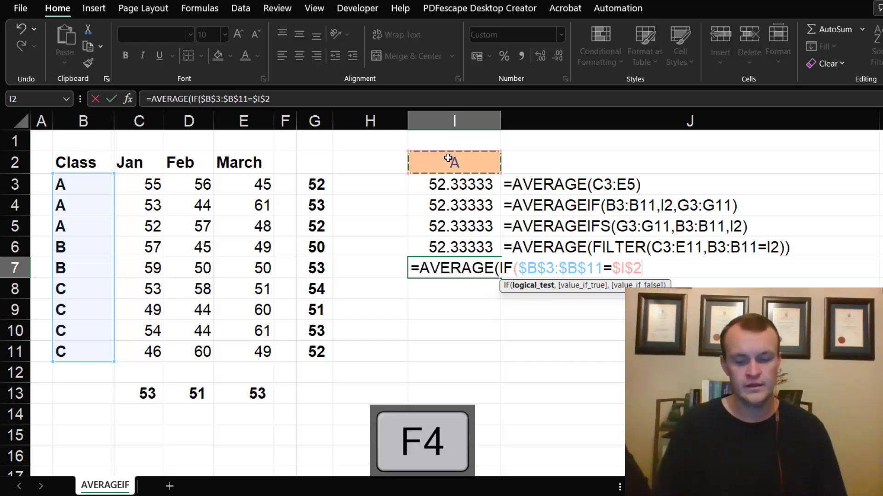
text(,)
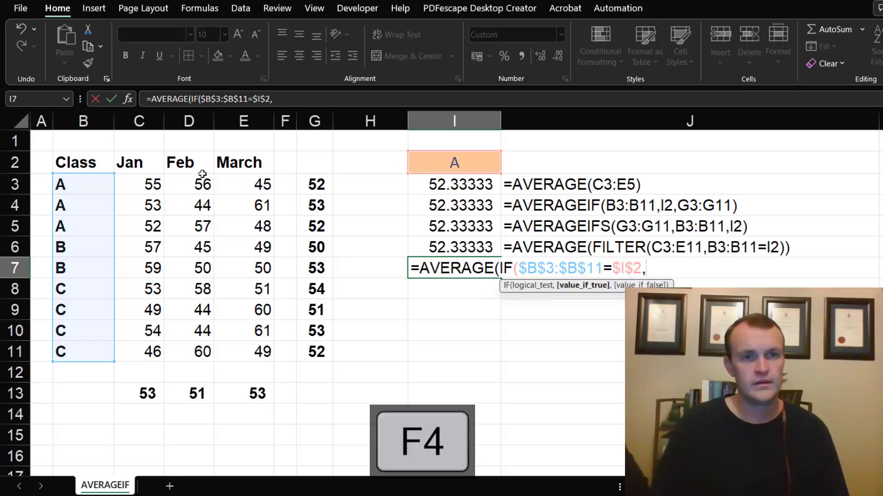
Add $C$3:$E$11 as values and enter it as an array formula, giving 52.33333.
drag(138, 182, 253, 355)
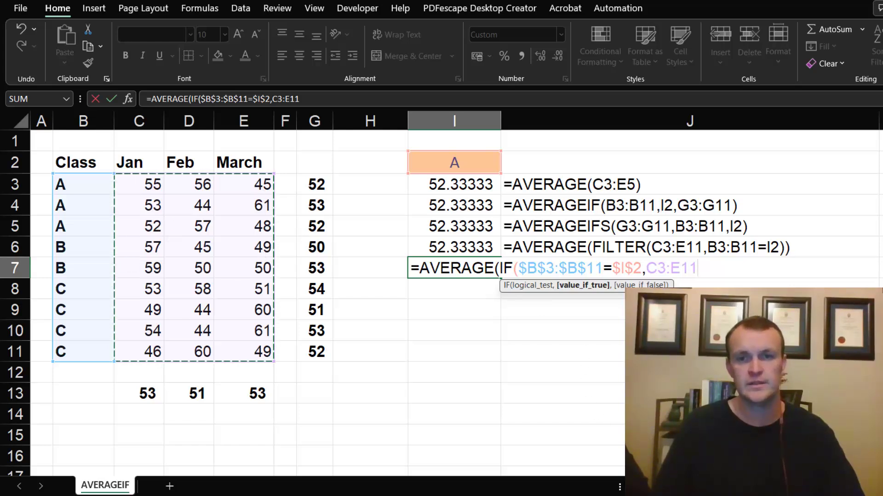
key(F4)
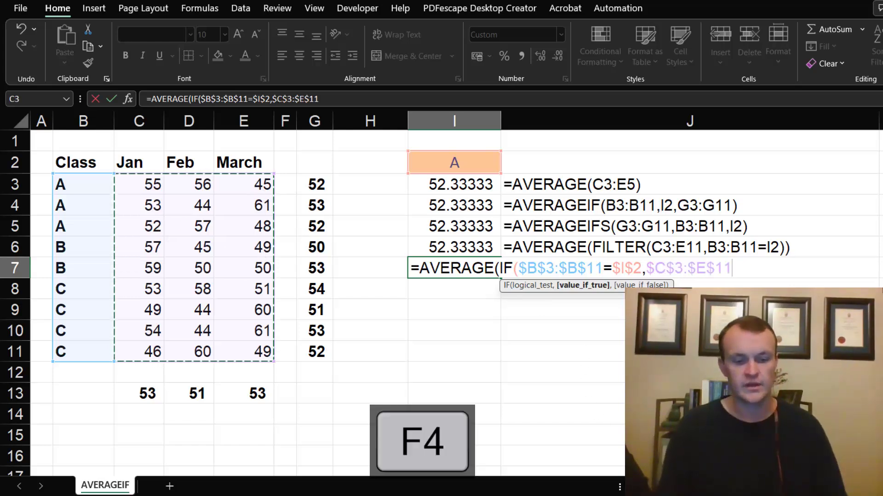
text())
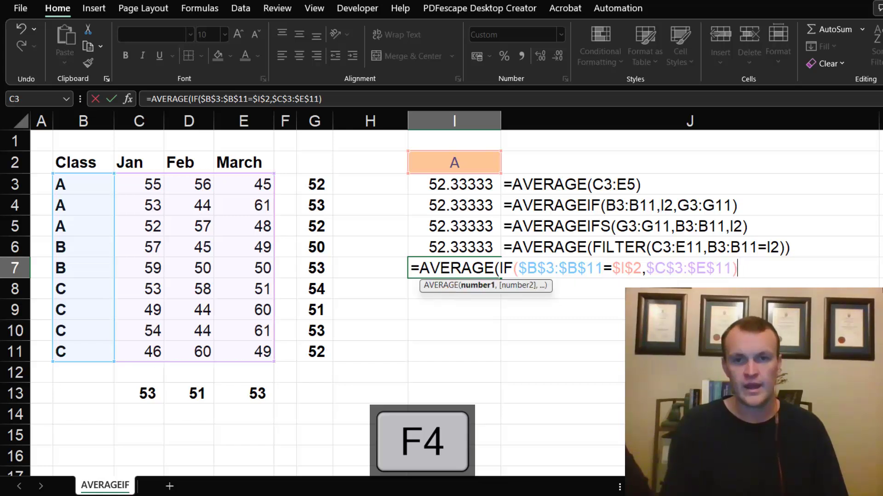
text())
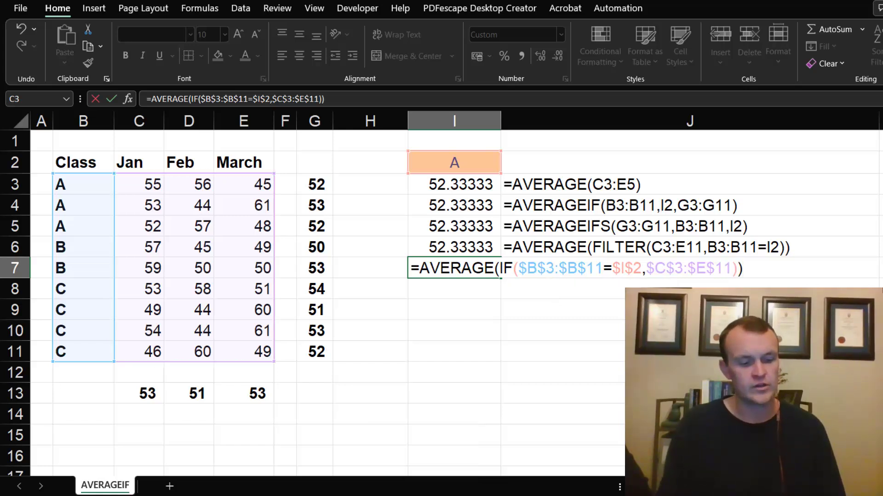
key(ctrl+shift+Return)
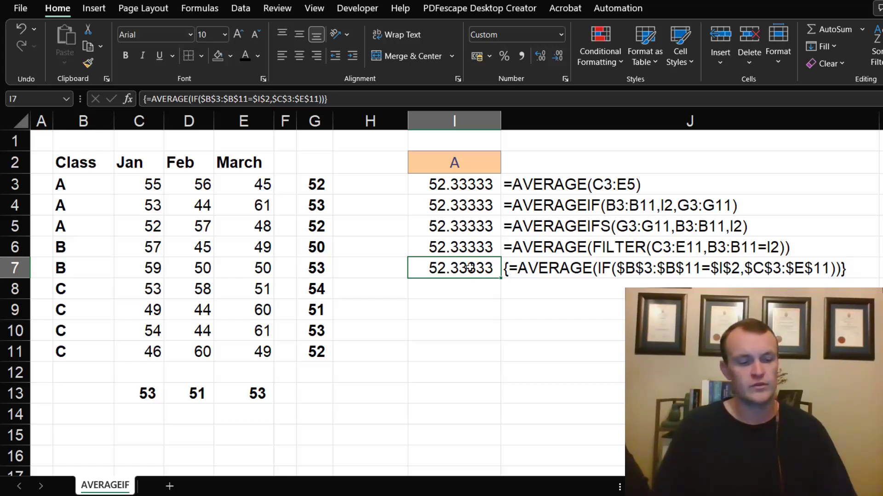
key(F2)
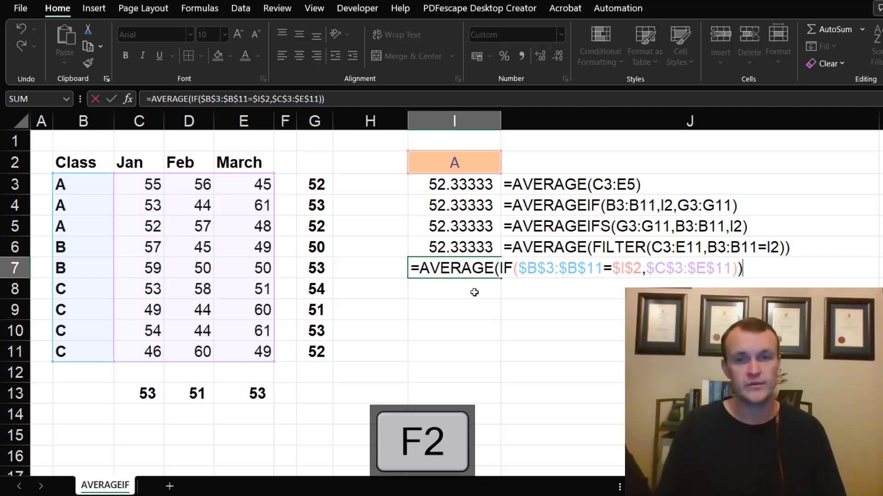
key(ctrl+shift+Return)
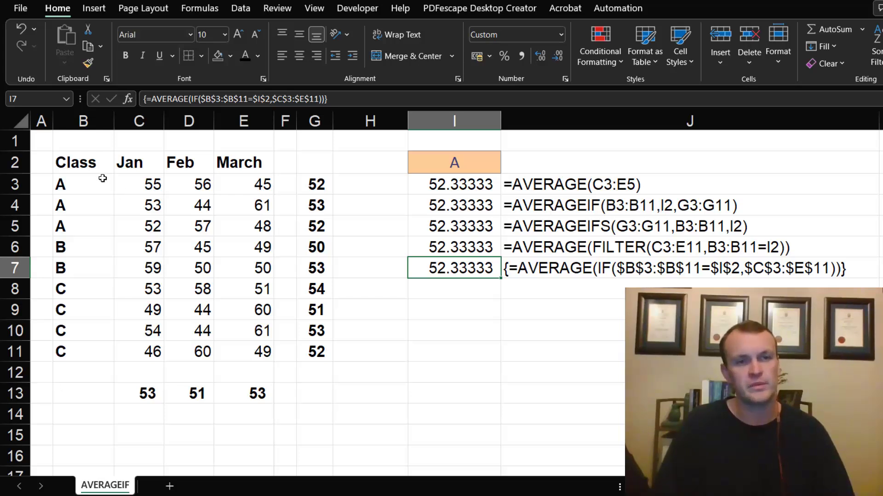
Make B2:E11 a table with headers via Data > From Table/Range, loading it into Power Query.
drag(138, 184, 251, 348)
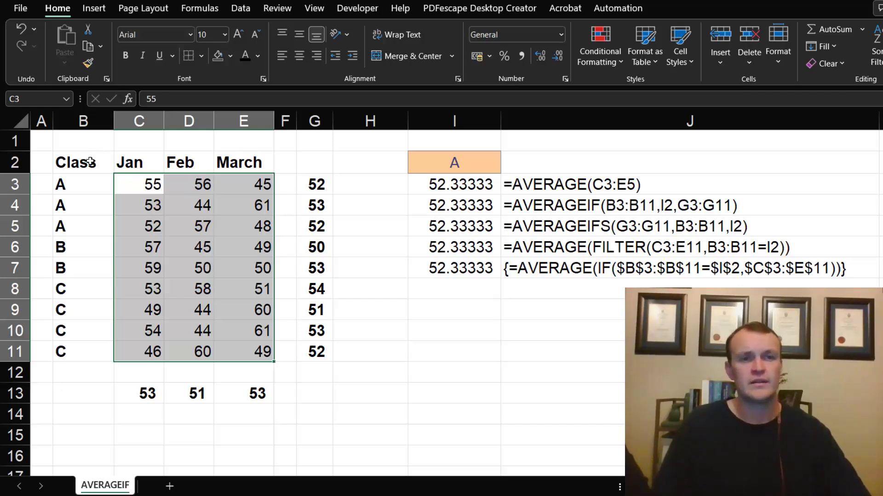
drag(83, 167, 265, 354)
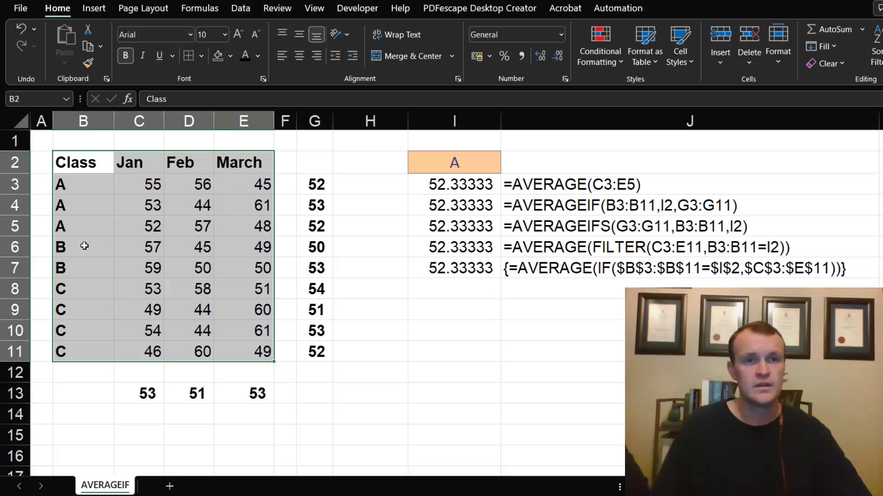
click(239, 11)
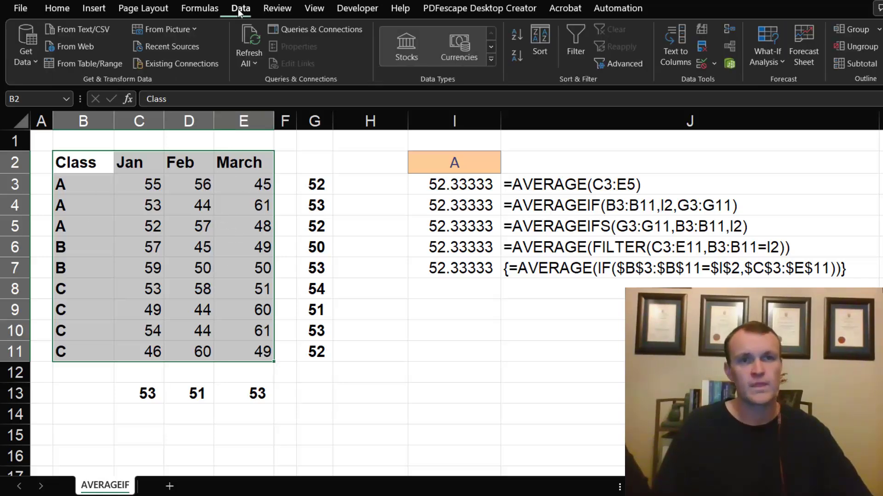
click(66, 63)
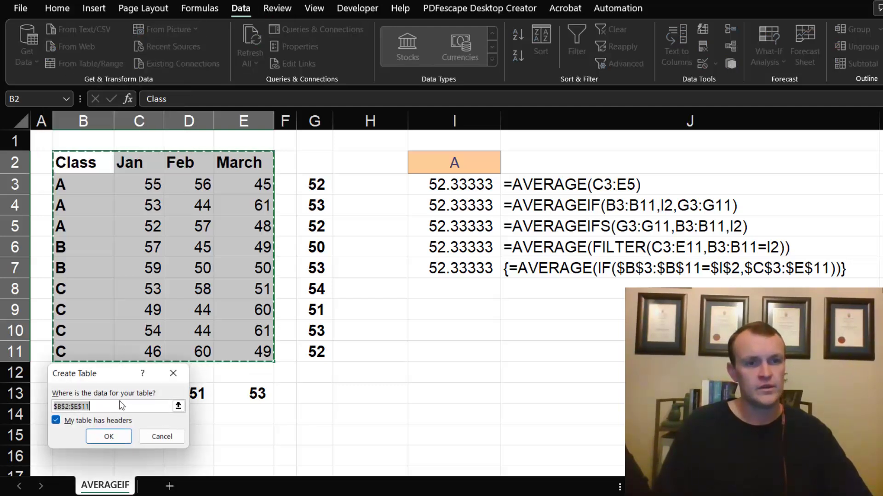
drag(115, 373, 317, 203)
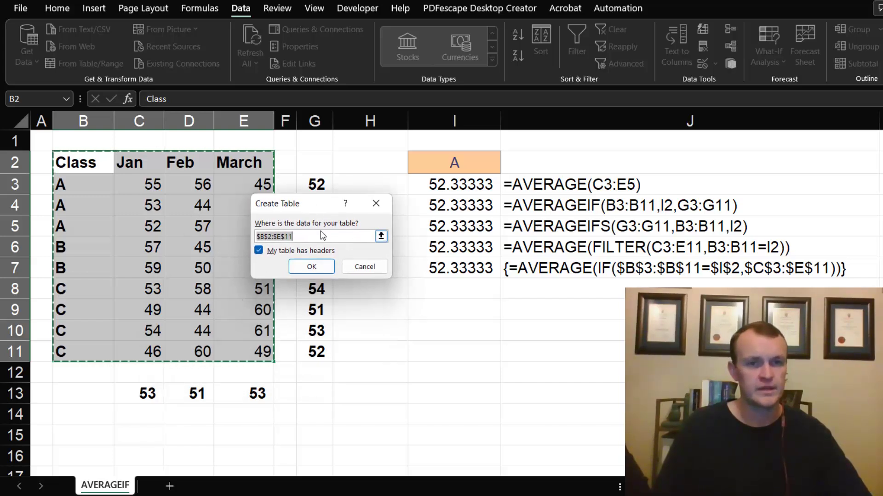
click(305, 266)
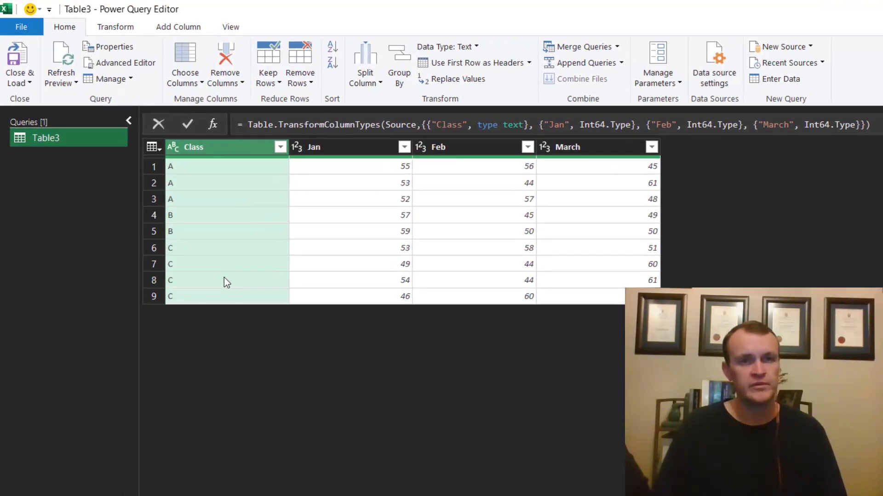
Unpivot the Jan, Feb and March columns into Attribute and Value rows.
click(332, 145)
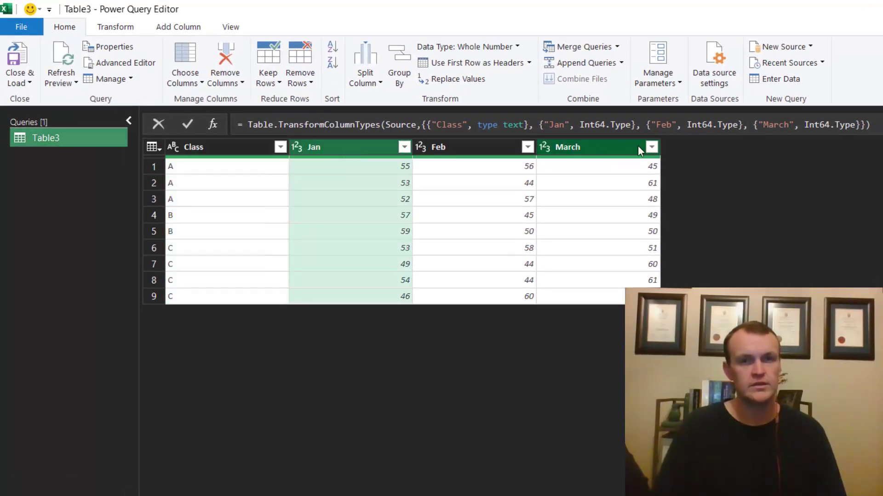
shift+click(619, 143)
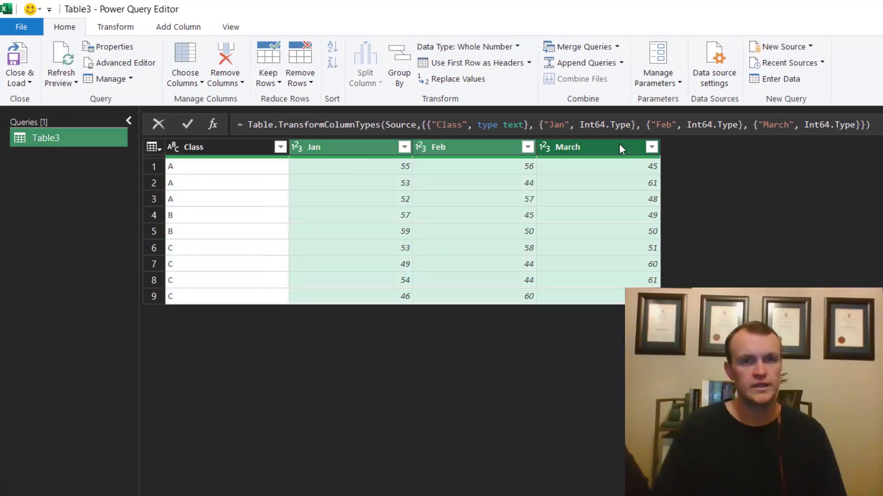
click(126, 28)
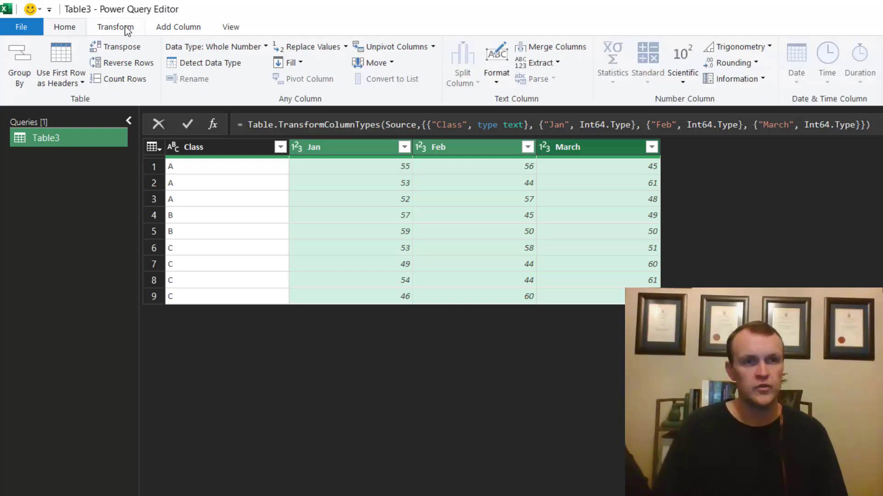
click(433, 46)
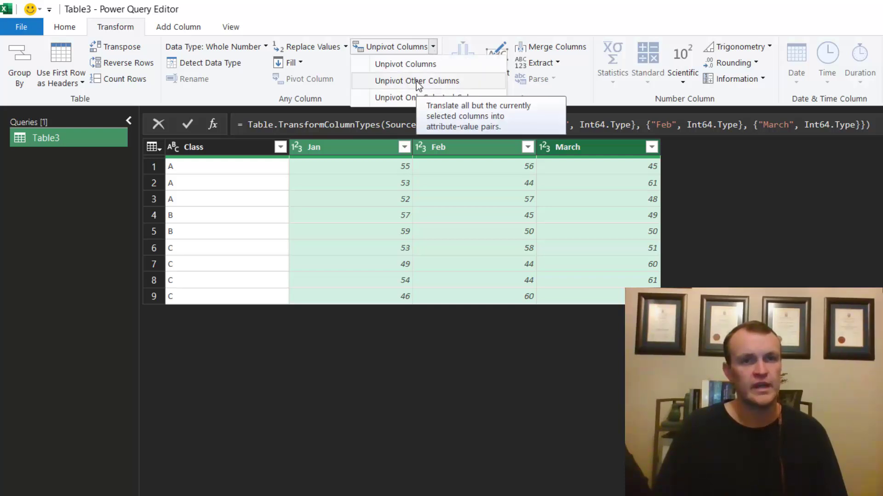
click(343, 207)
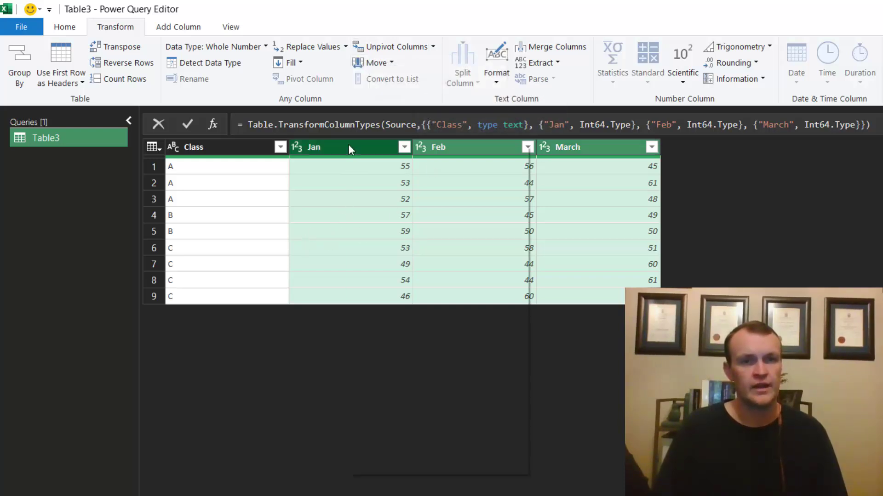
right_click(348, 146)
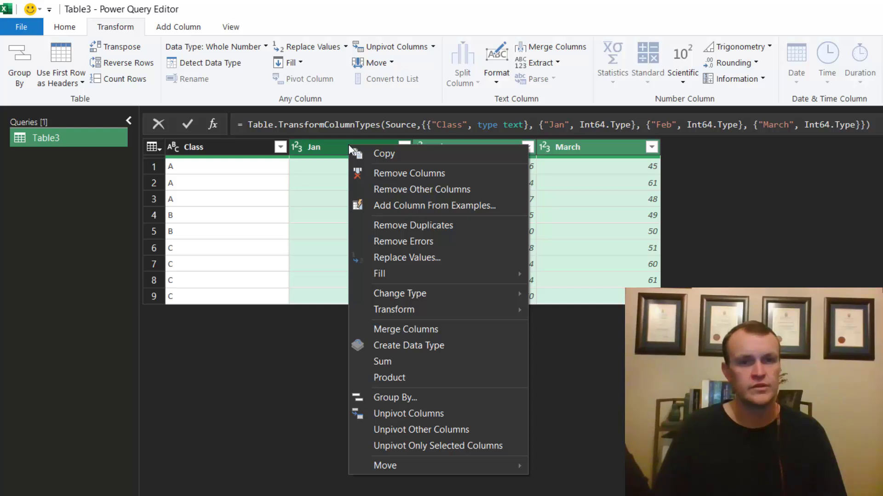
click(407, 412)
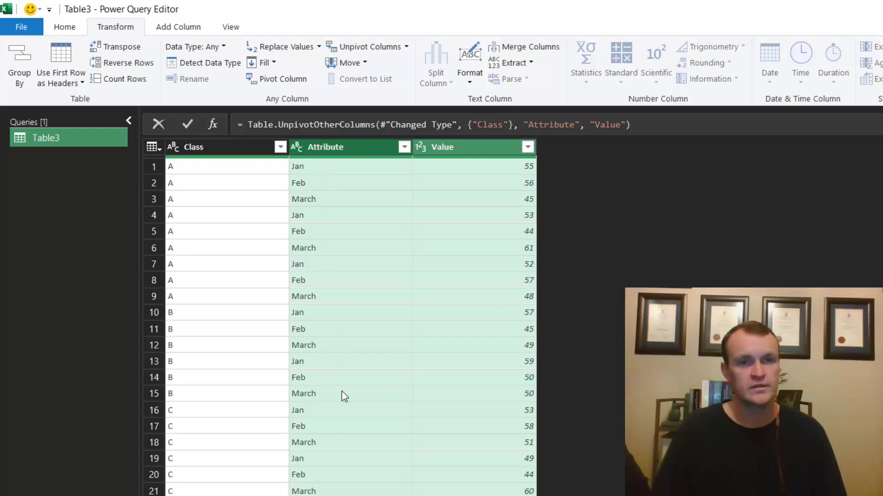
Rename the Attribute column to Month.
double_click(331, 144)
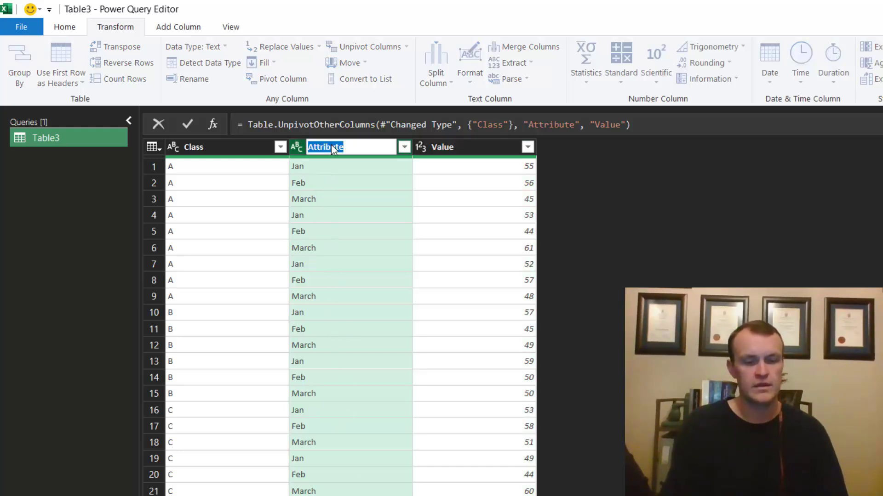
text(Mon)
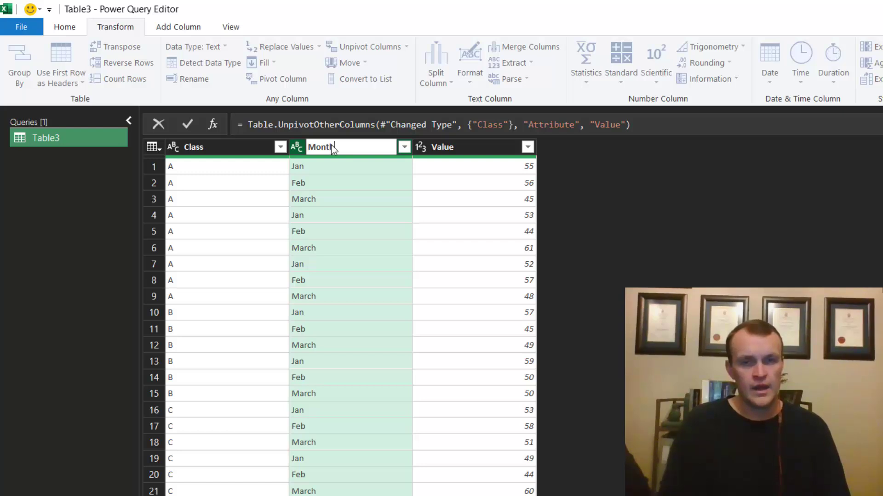
text(th)
key(Return)
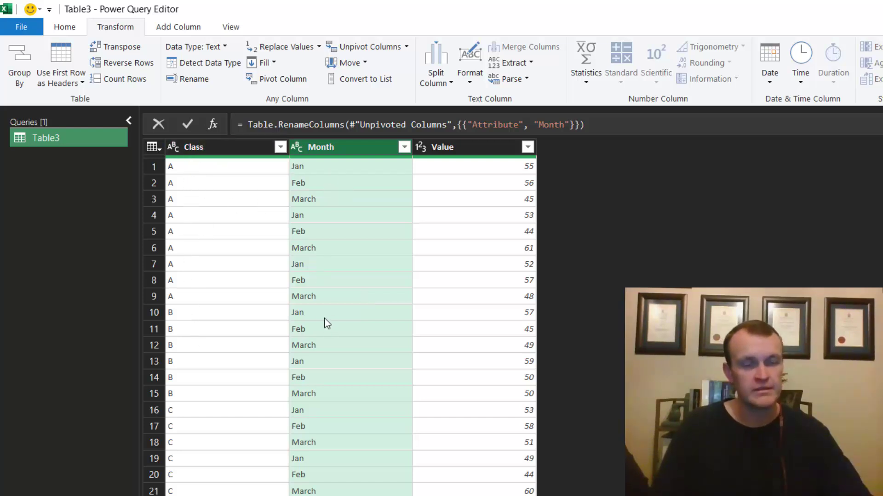
Load the unpivoted query onto a new sheet and start an AVERAGEIF formula in E2.
click(70, 25)
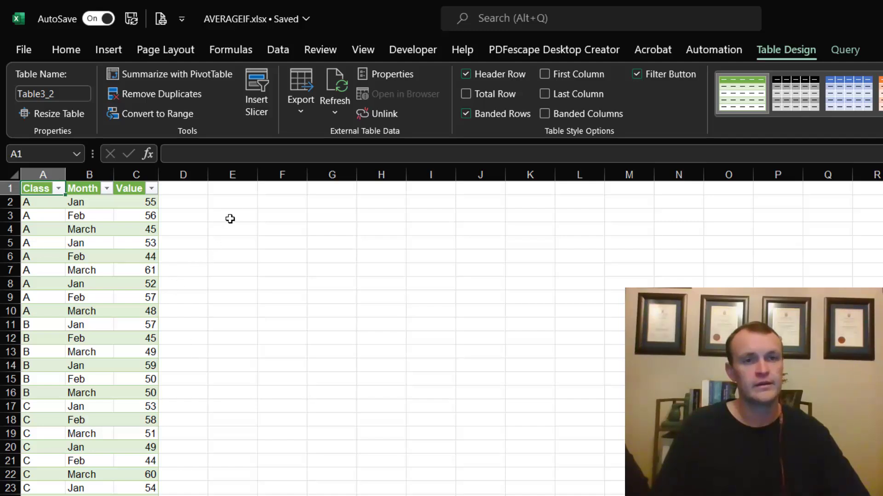
click(238, 201)
text(=ave)
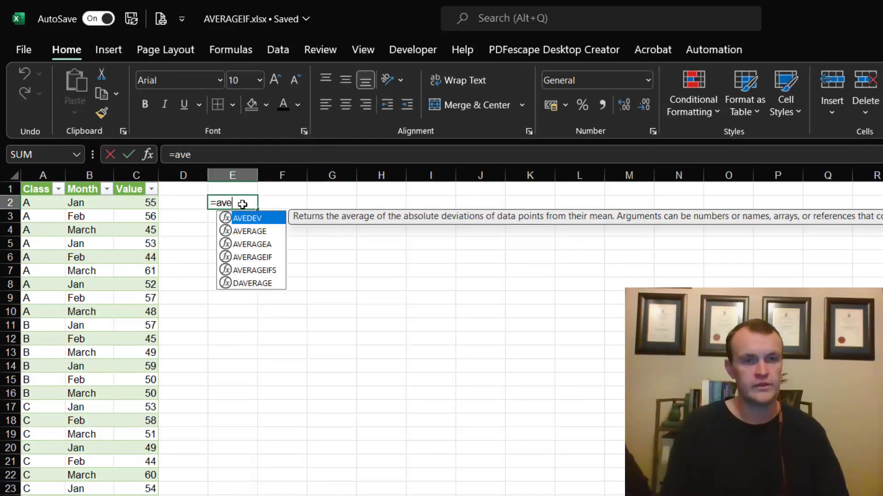
text(r)
key(Down)
key(Down)
key(Tab)
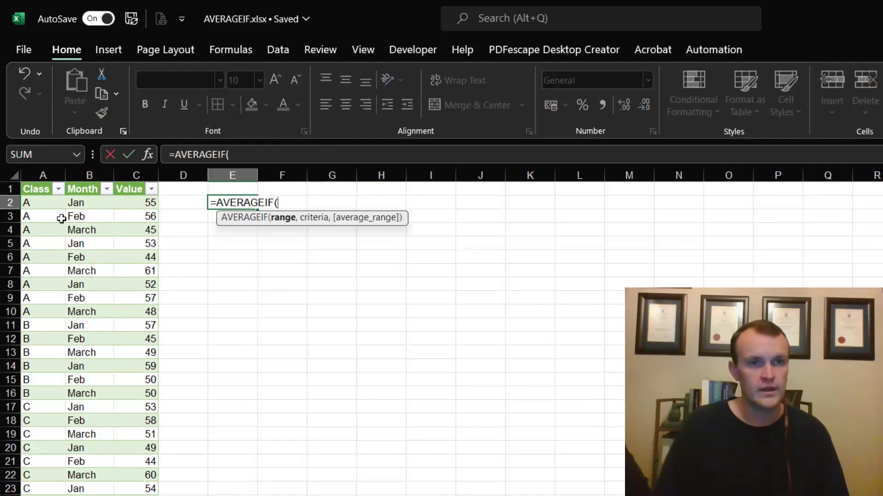
Complete E2 as =AVERAGEIF(Table3_2[Class],"A",Table3_2[Value]), giving 52.33333.
click(45, 203)
key(ctrl+shift+Down)
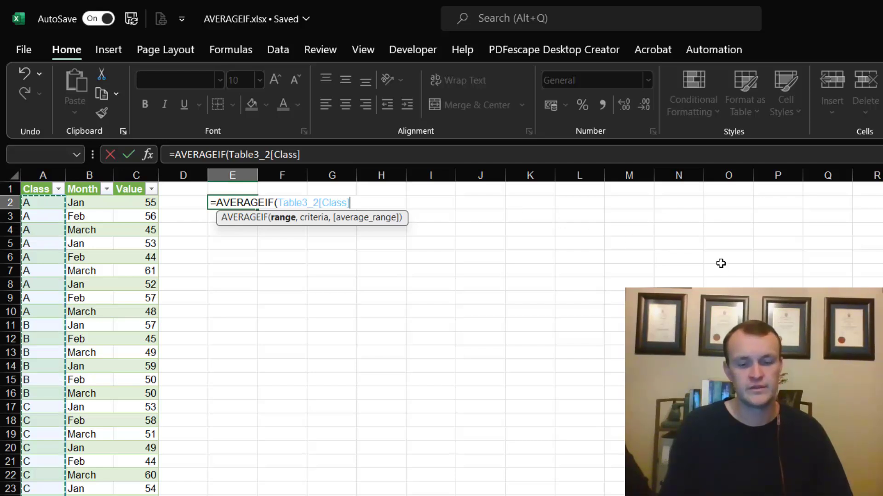
text(,)
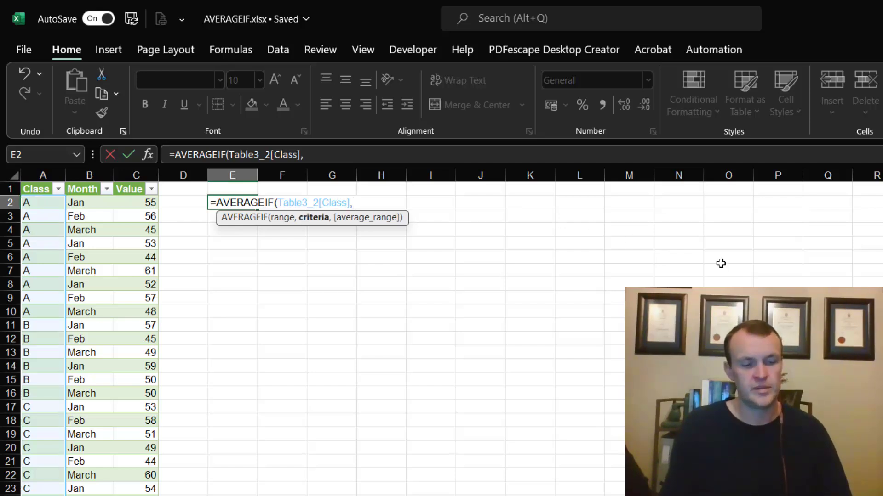
text("A",)
click(138, 205)
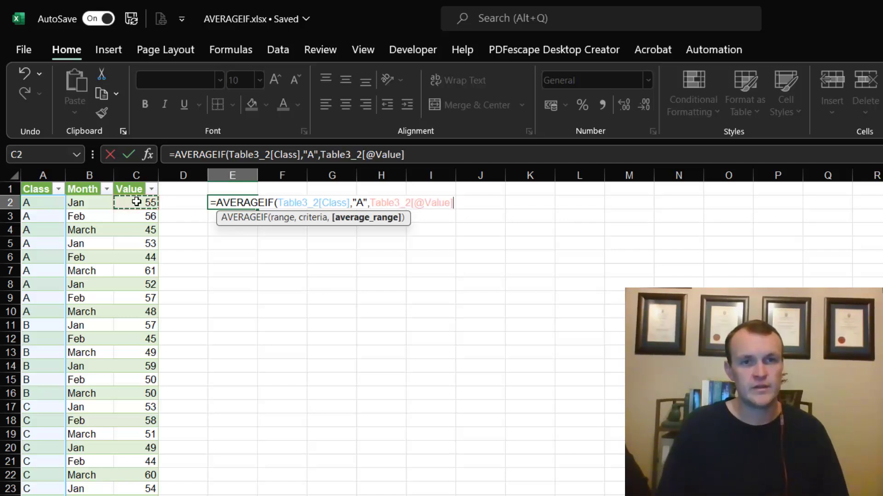
key(ctrl+shift+Down)
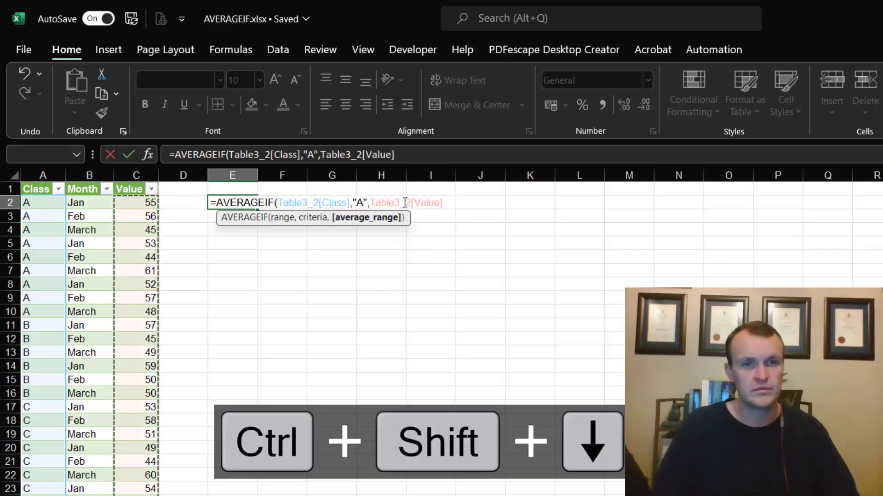
text())
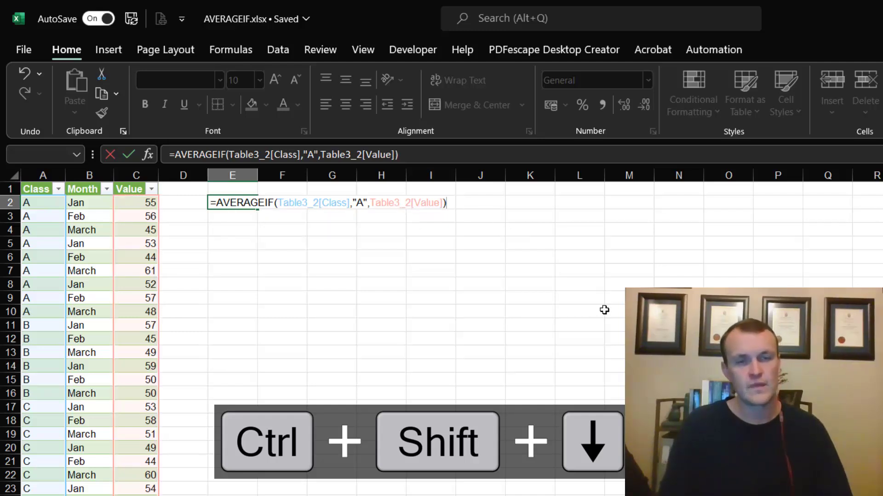
key(Return)
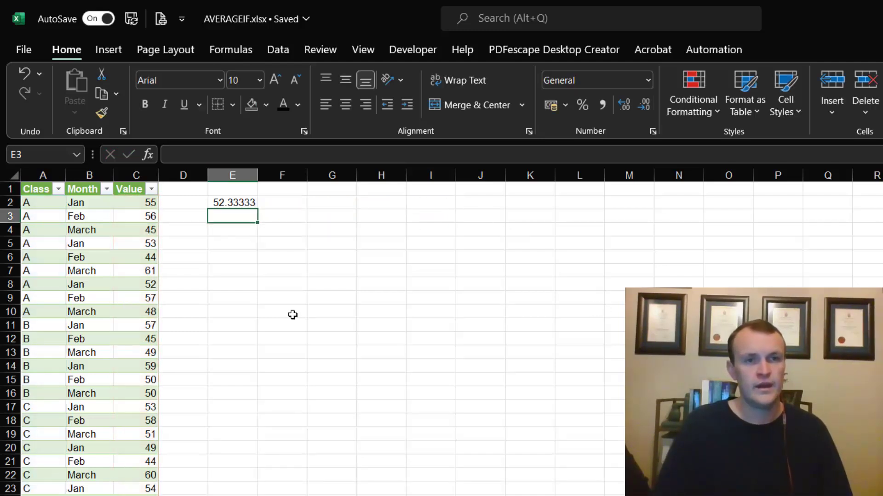
click(233, 202)
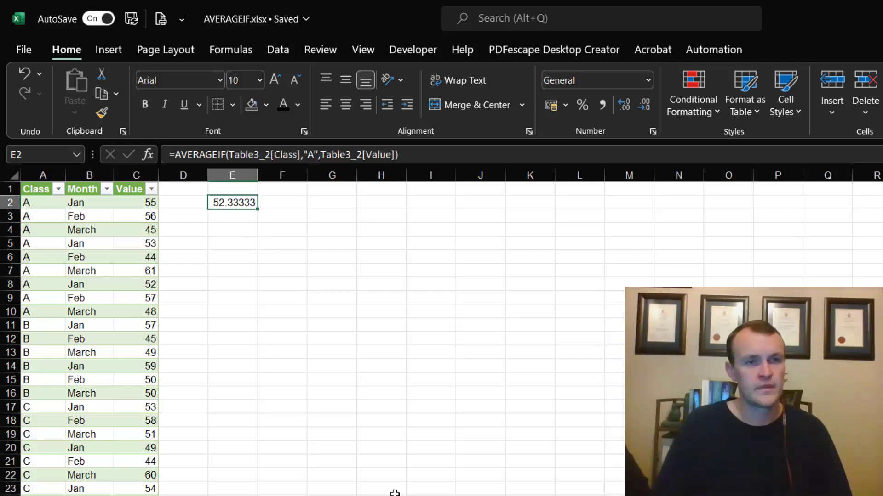
Begin an AVERAGEIFS formula in E3 averaging the Table3_2[Value] column.
click(237, 219)
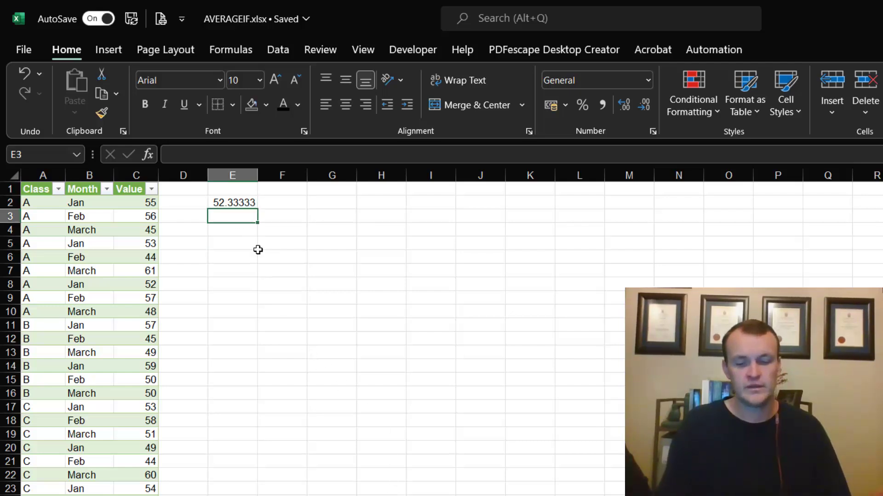
text(=aver)
key(Down)
key(Down)
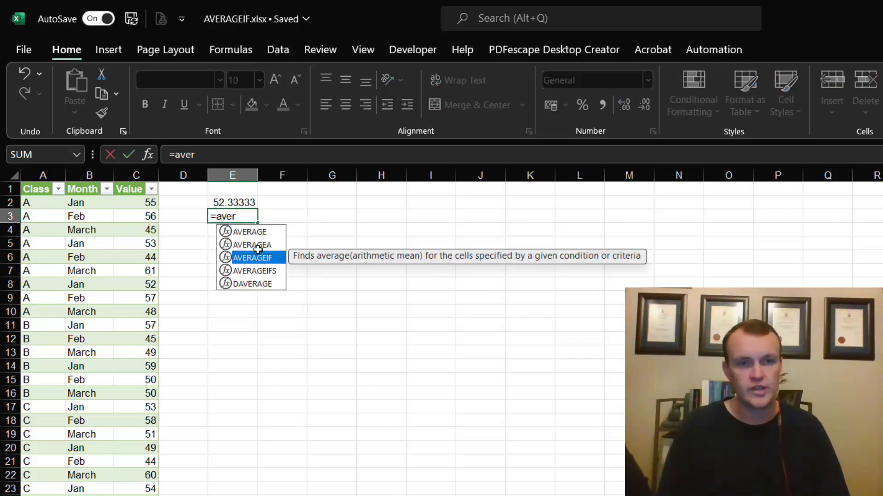
key(Down)
key(Tab)
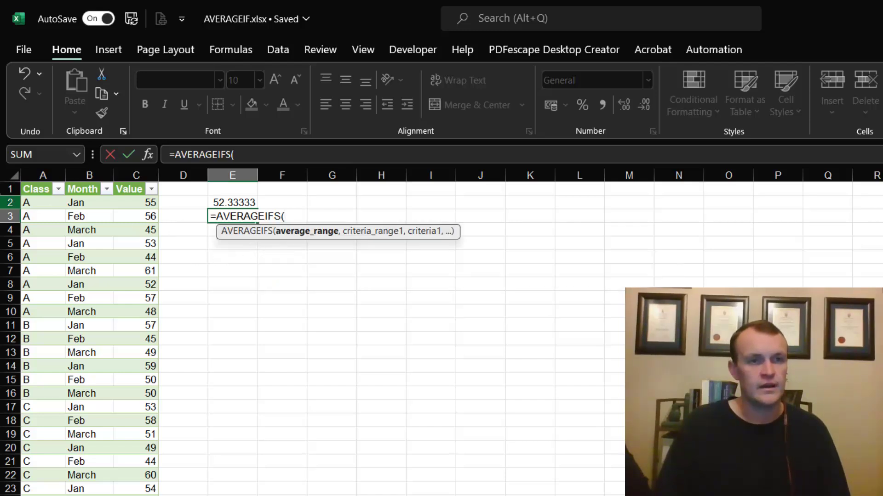
click(145, 202)
key(ctrl+shift+Down)
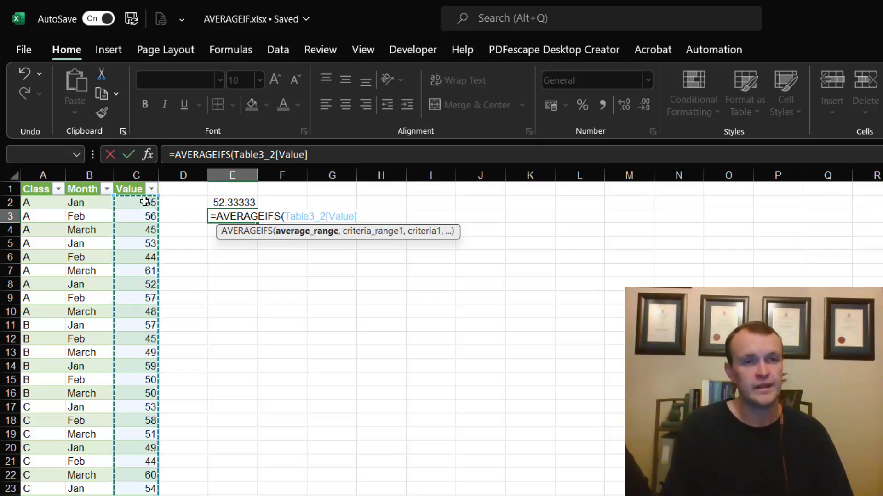
text(,)
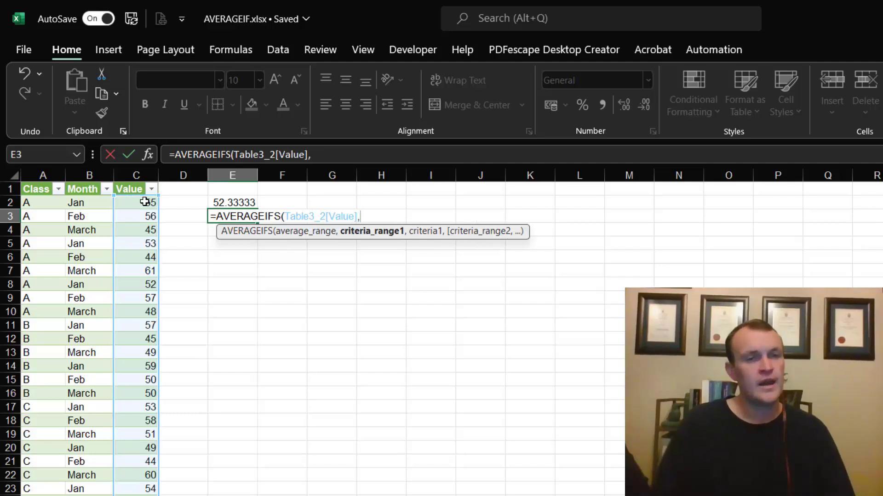
Add criteria Table3_2[Class] = "A" and Table3_2[Month] = "Jan", giving 53.33333.
click(34, 200)
key(ctrl+shift+Down)
text(,)
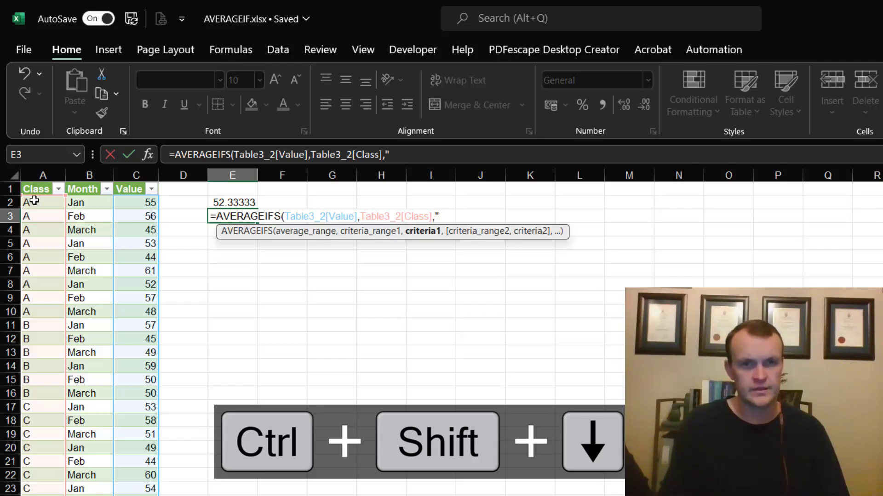
text("A",)
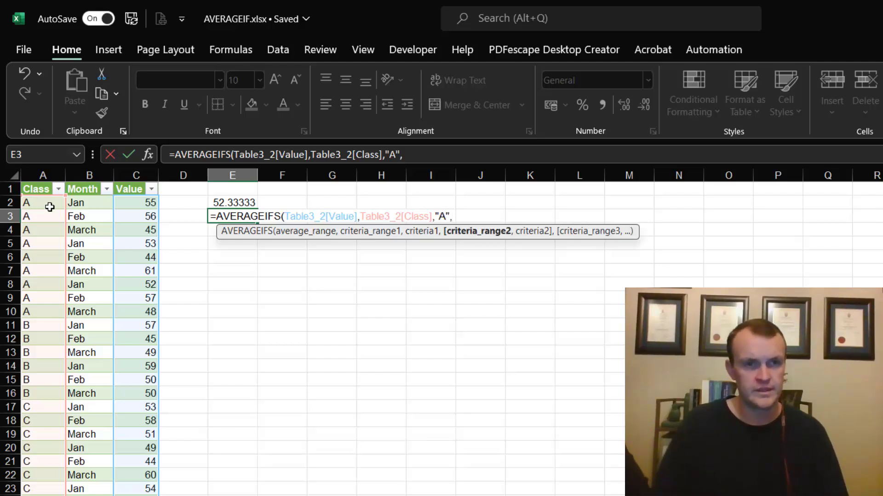
click(84, 204)
key(ctrl+shift+Down)
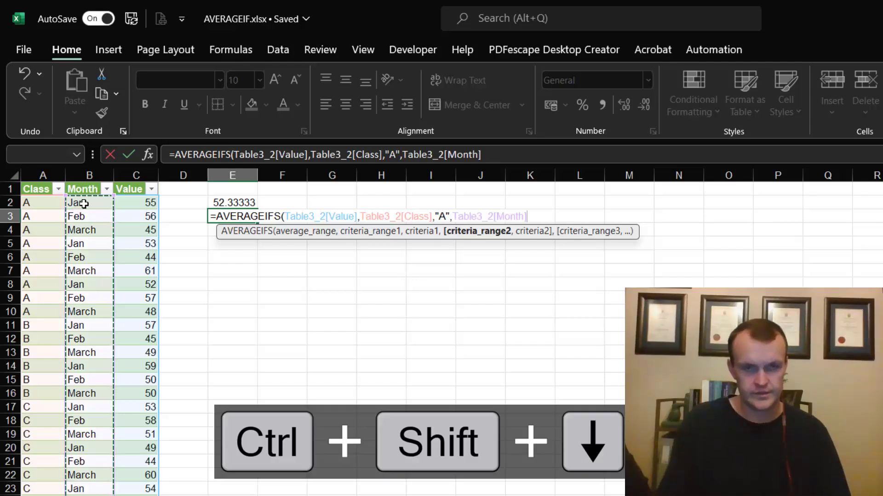
text(,"Jan"))
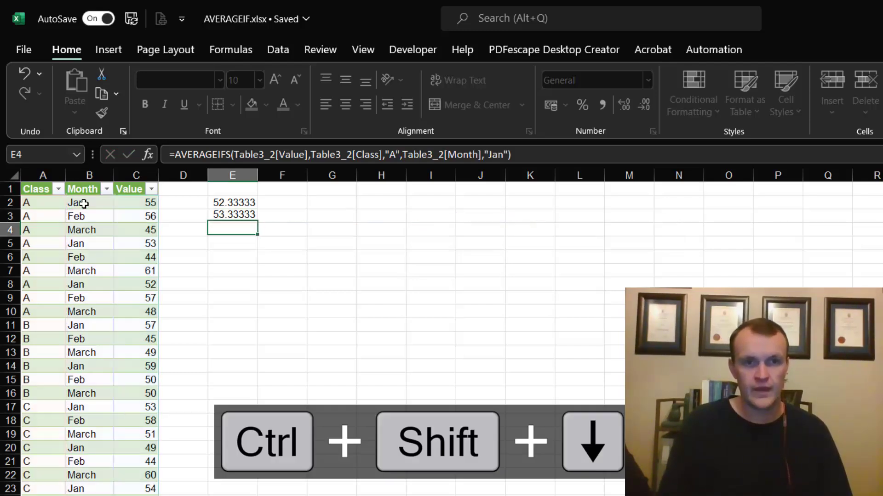
key(Return)
key(Up)
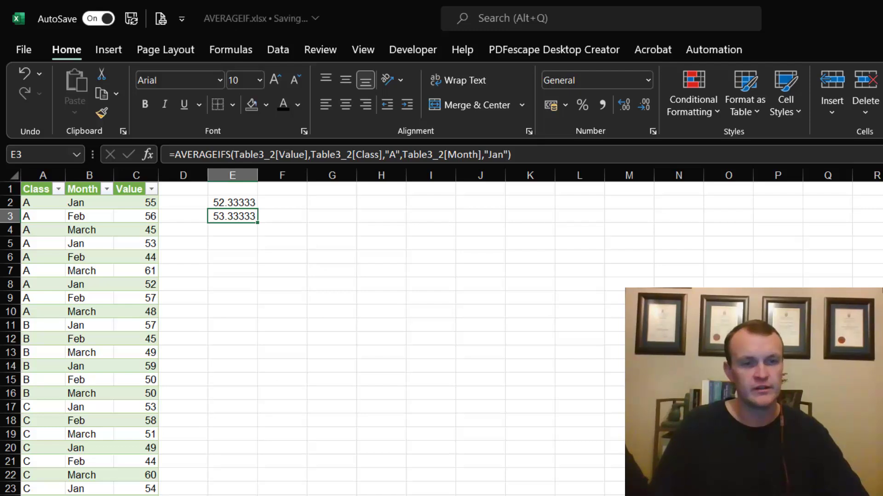
Return to the worksheet with the original Class/Jan/Feb/March table.
key(ctrl+Page_Down)
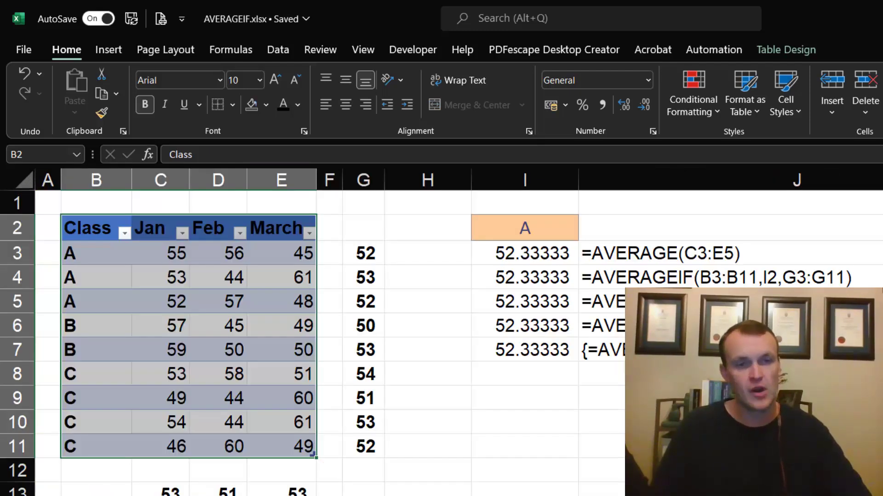